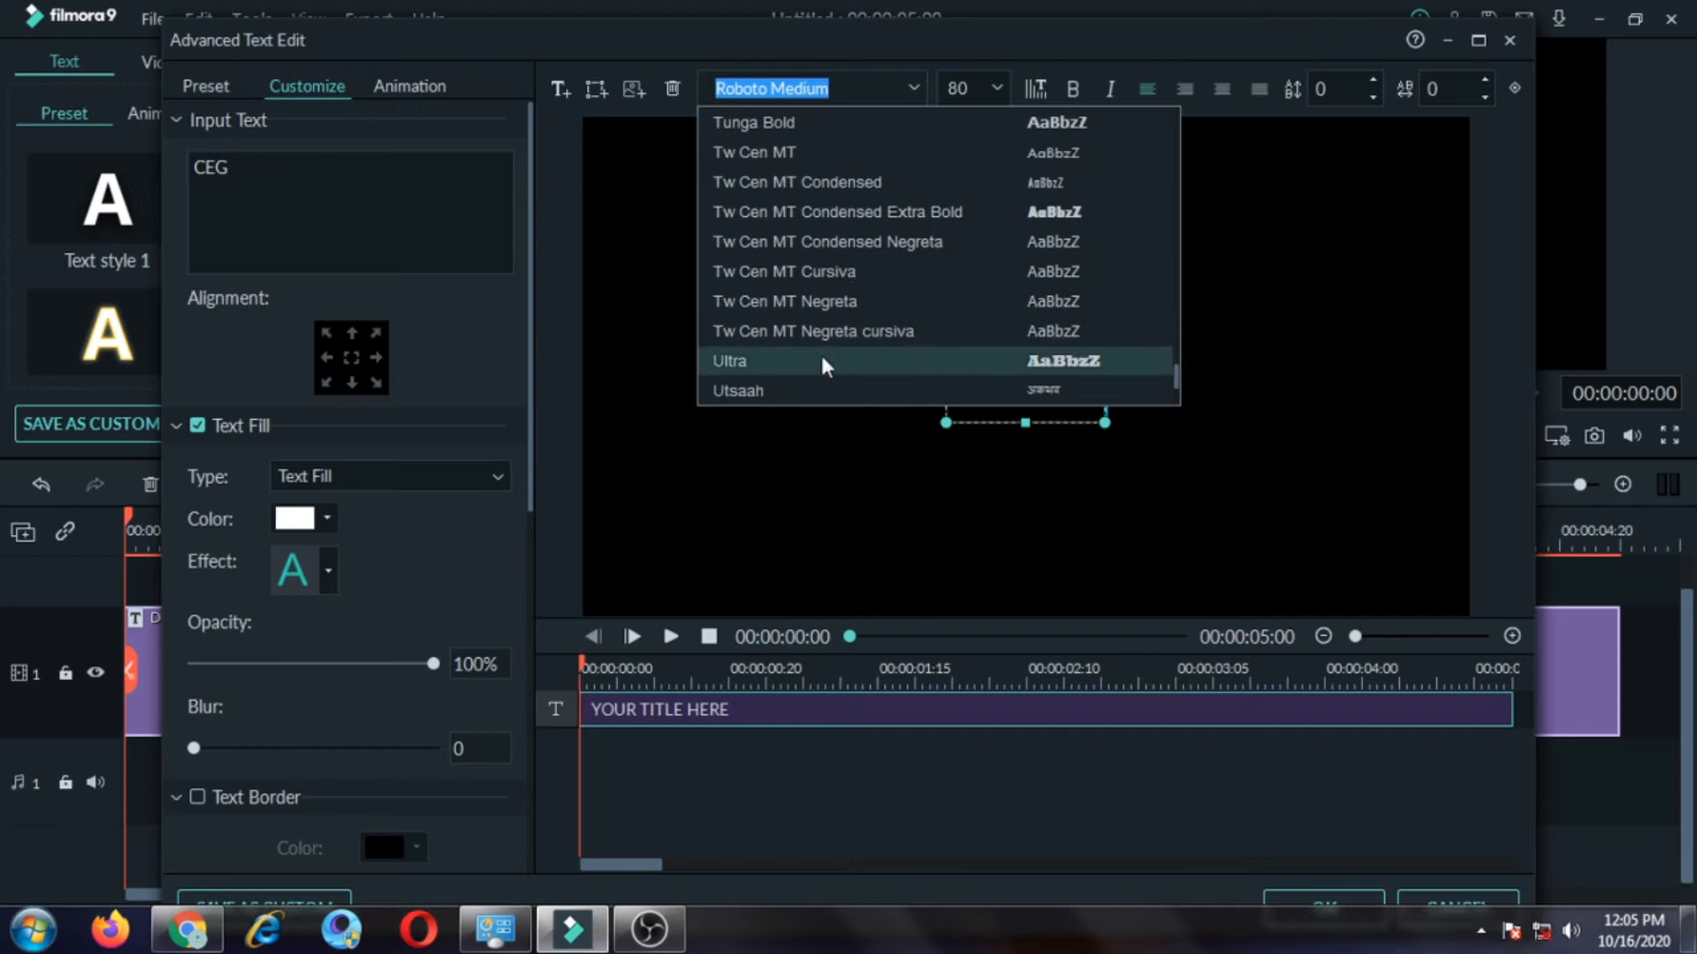
- Set the CEG title's font to Ultra and its size to 200
click(998, 87)
key(Down)
key(Down)
key(Down)
key(Down)
key(Down)
key(Down)
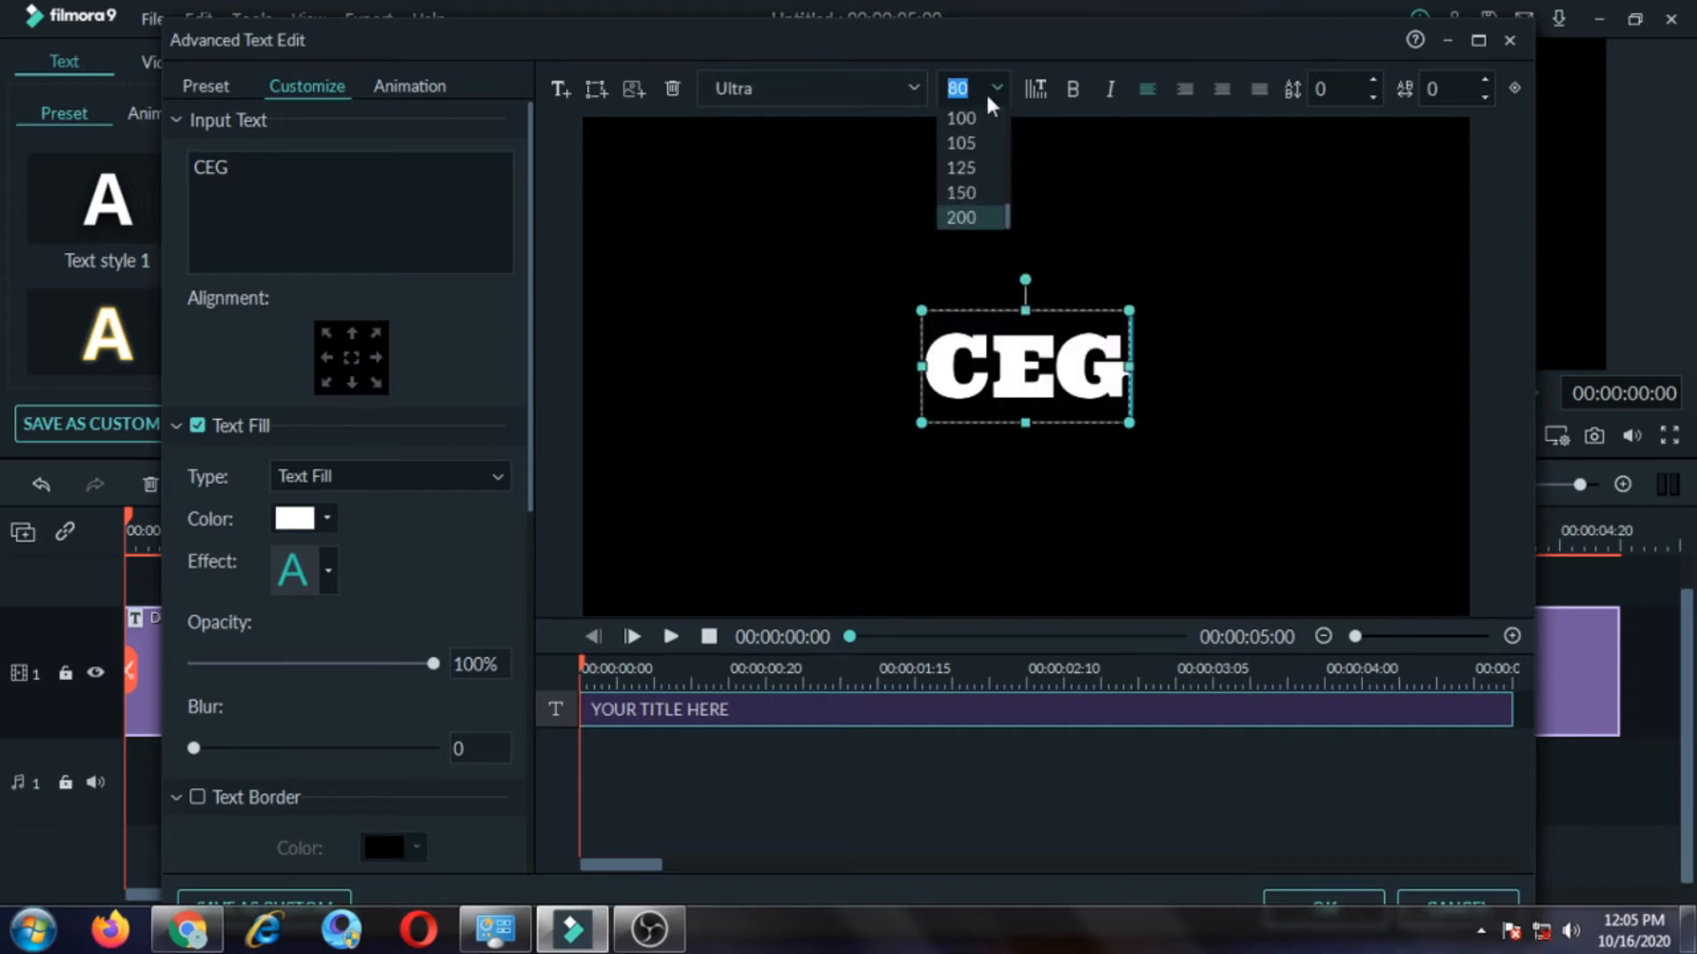
key(Return)
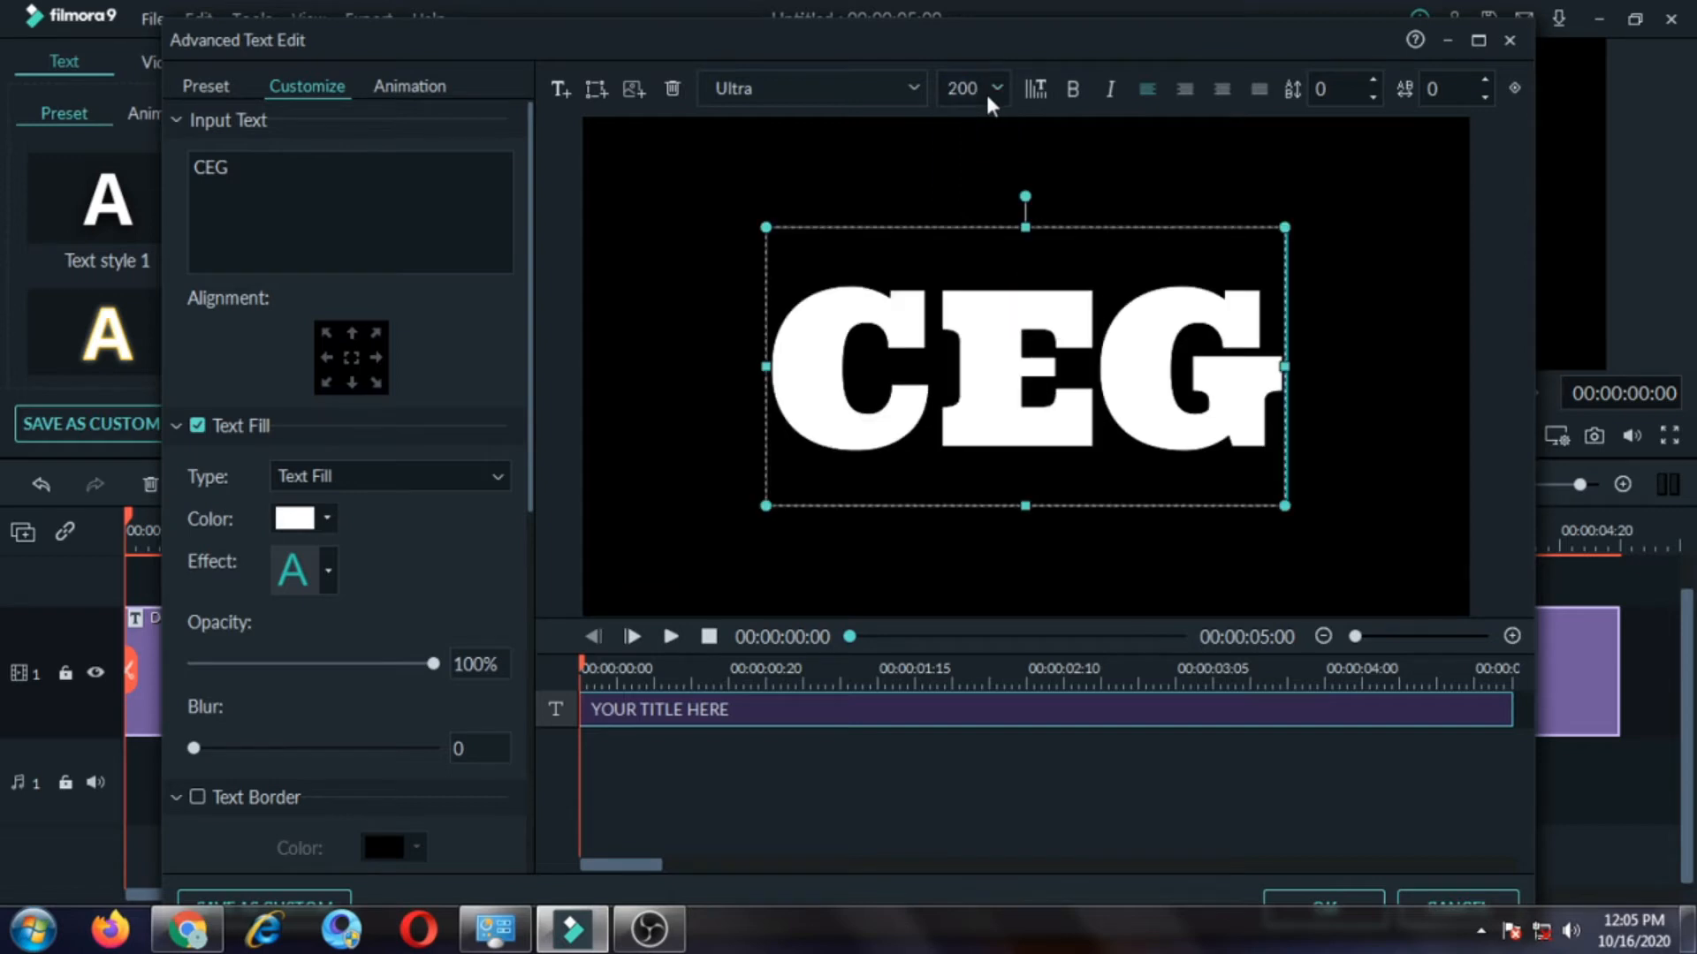
- Choose No Animation for the CEG title and confirm the title edits
click(799, 548)
click(414, 86)
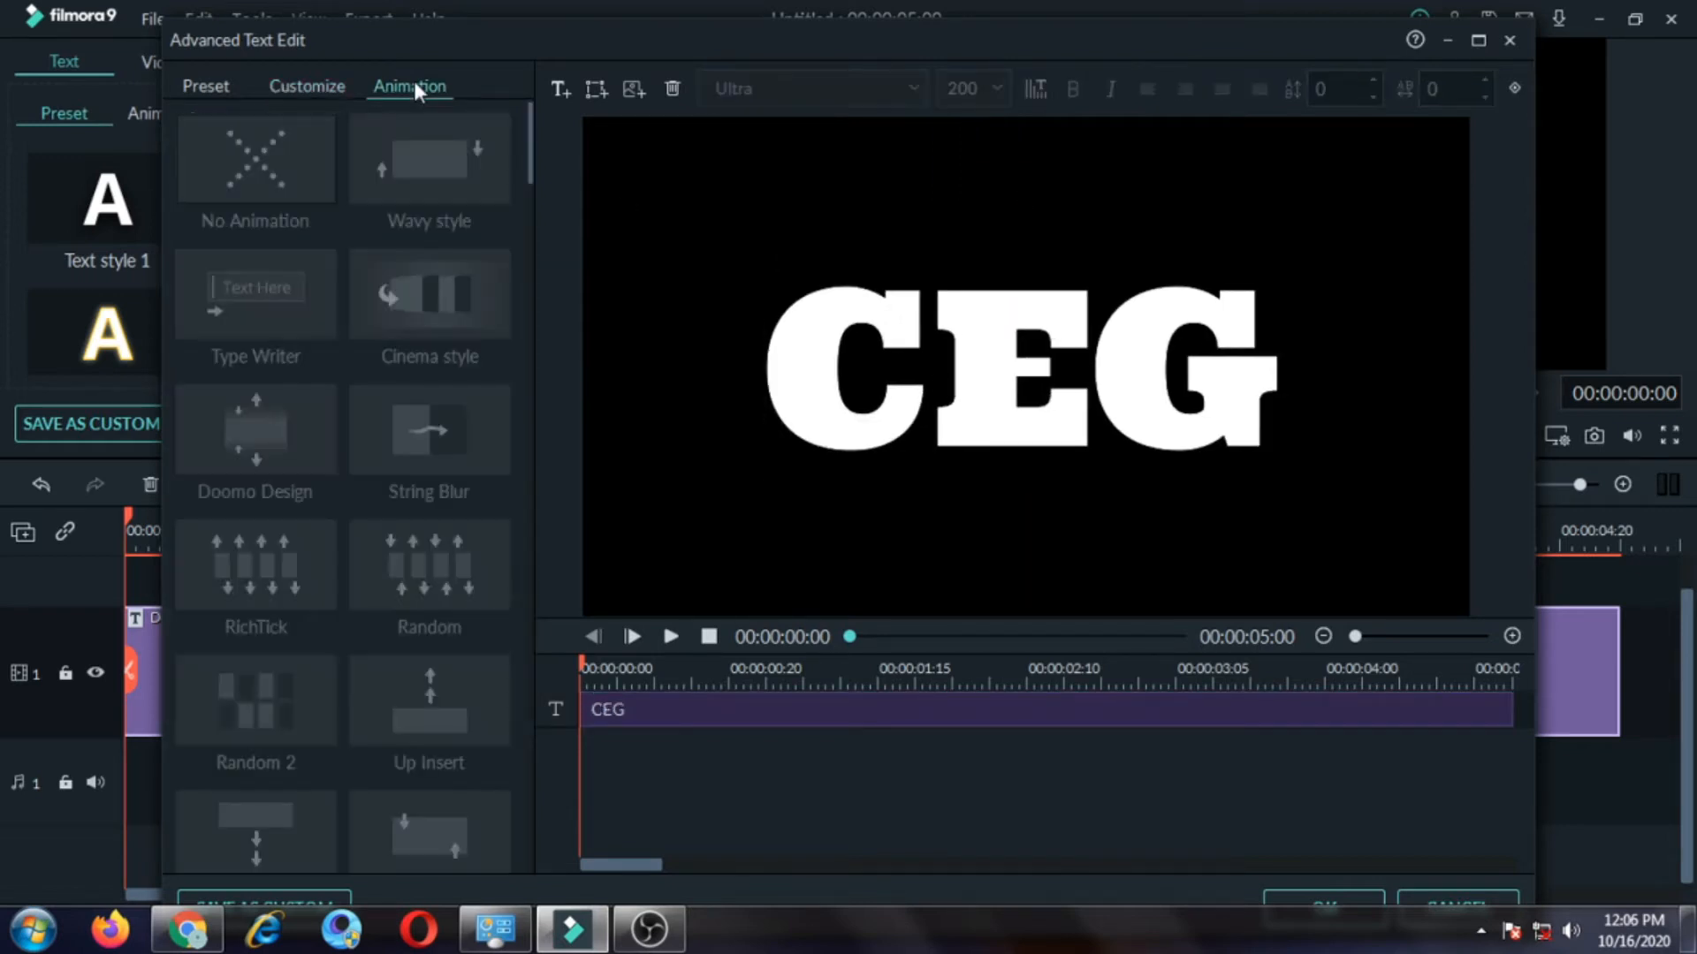
click(216, 166)
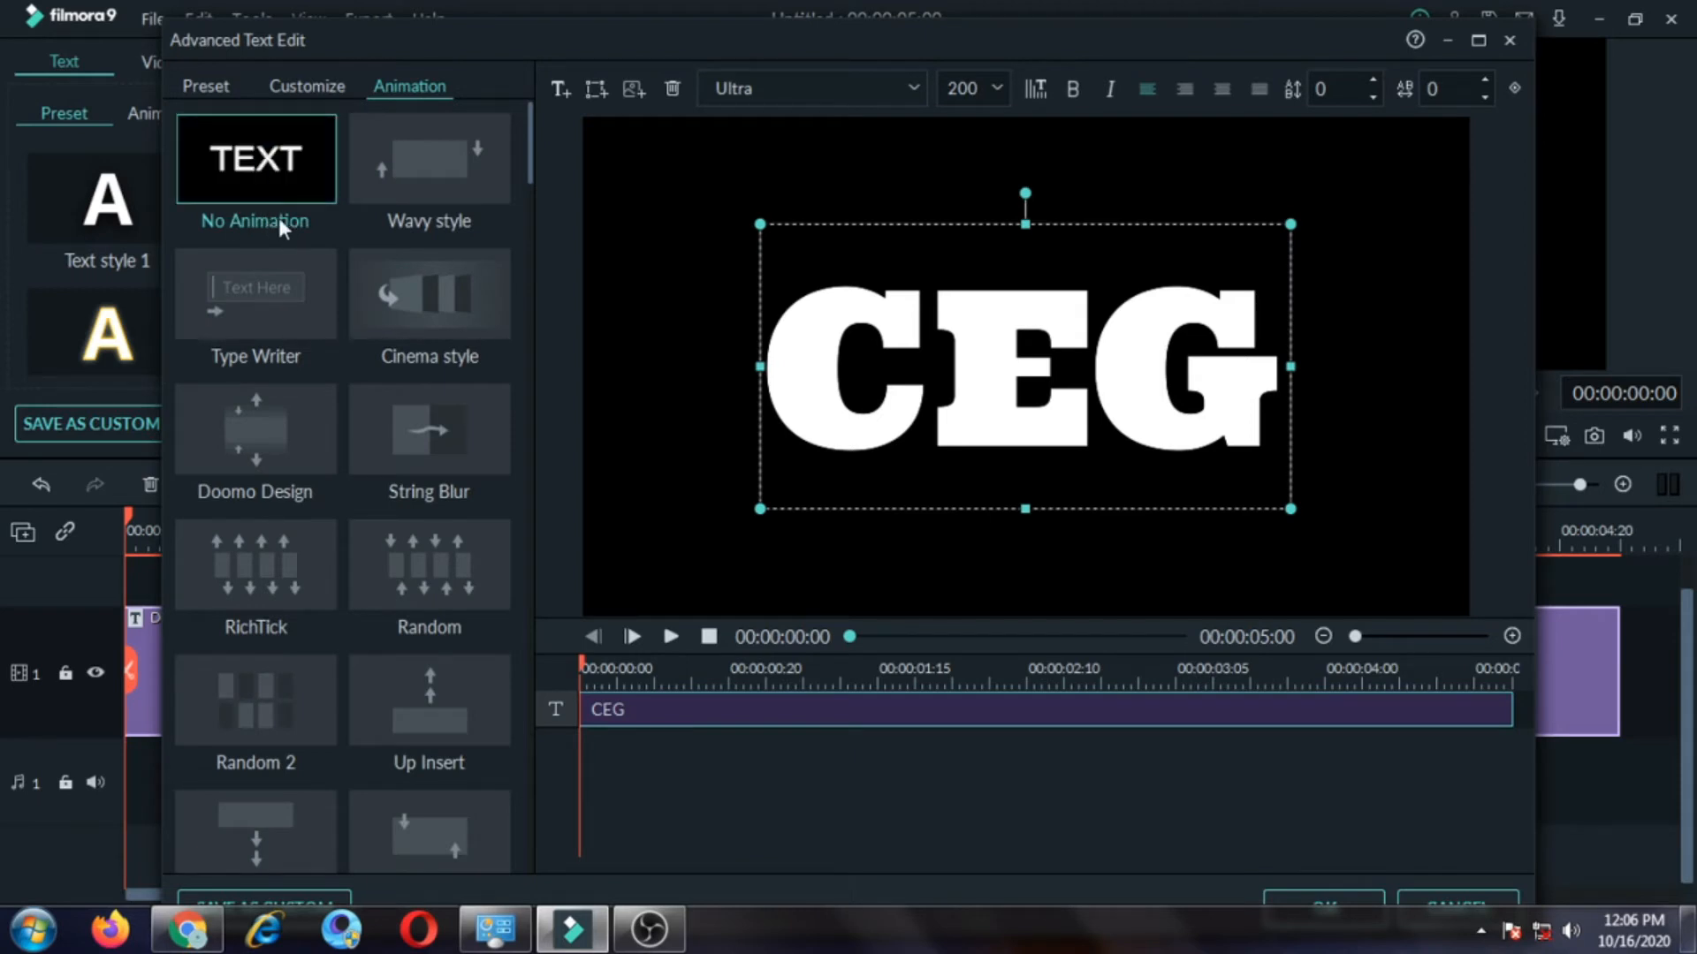
click(1351, 891)
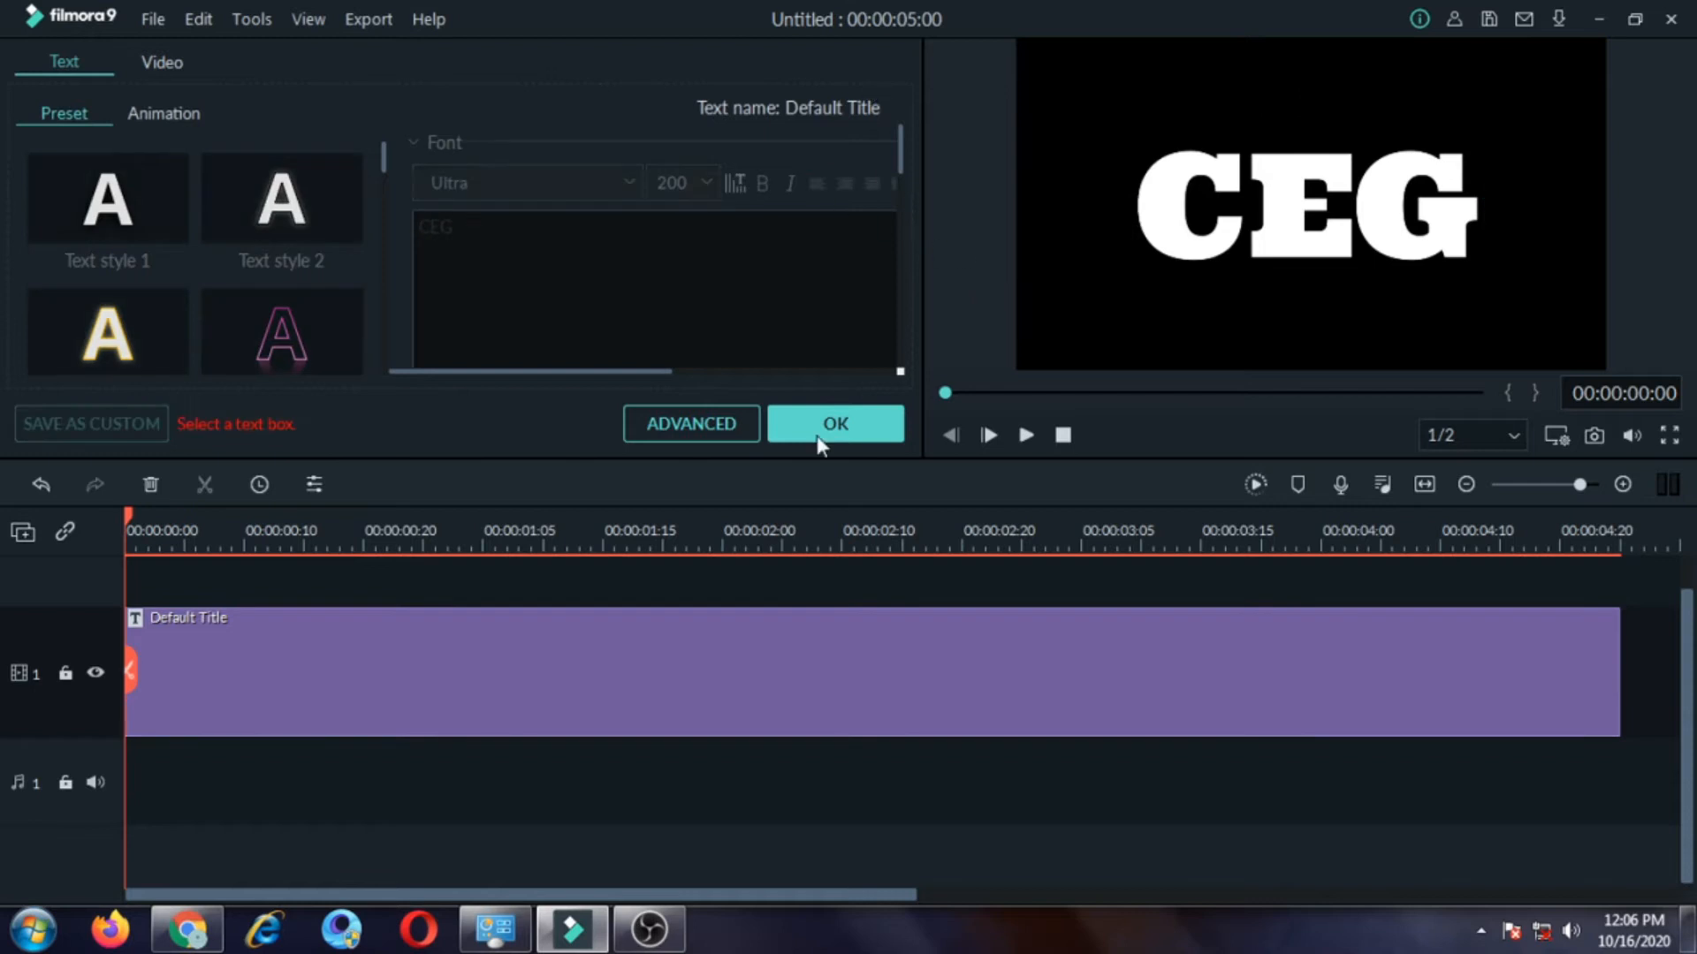
click(845, 417)
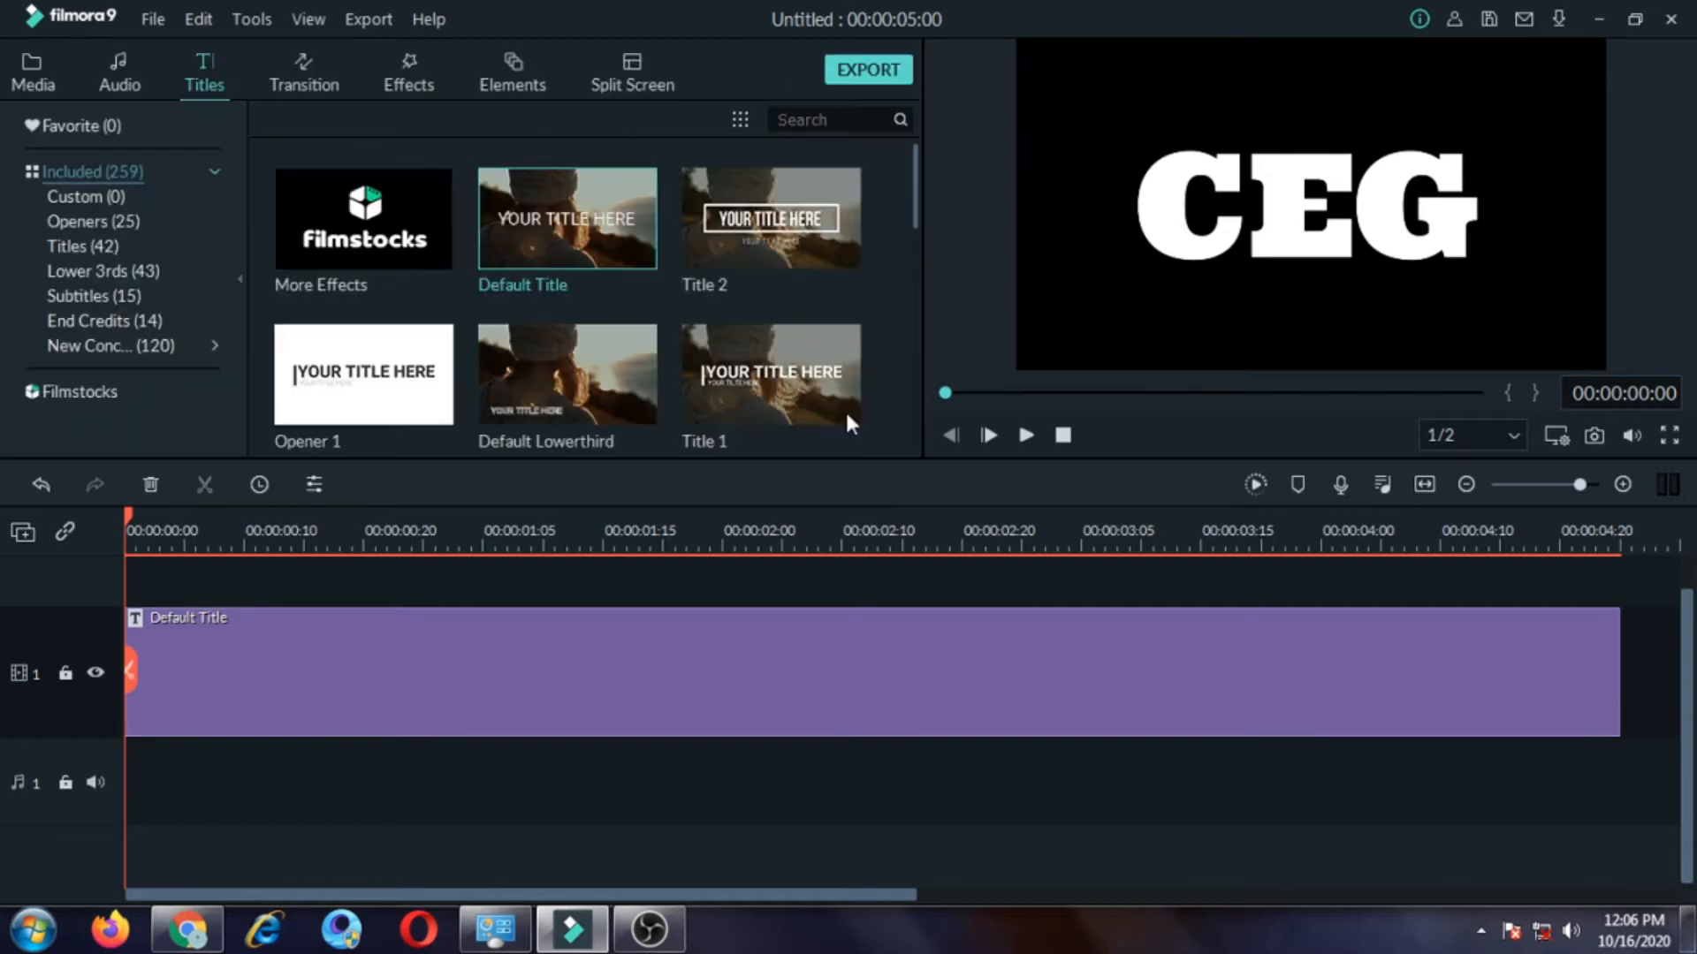
- Export the title to the computer as an MP4 named "Second LAYER" and close the export windows
click(868, 69)
triple_click(823, 258)
text(Sec)
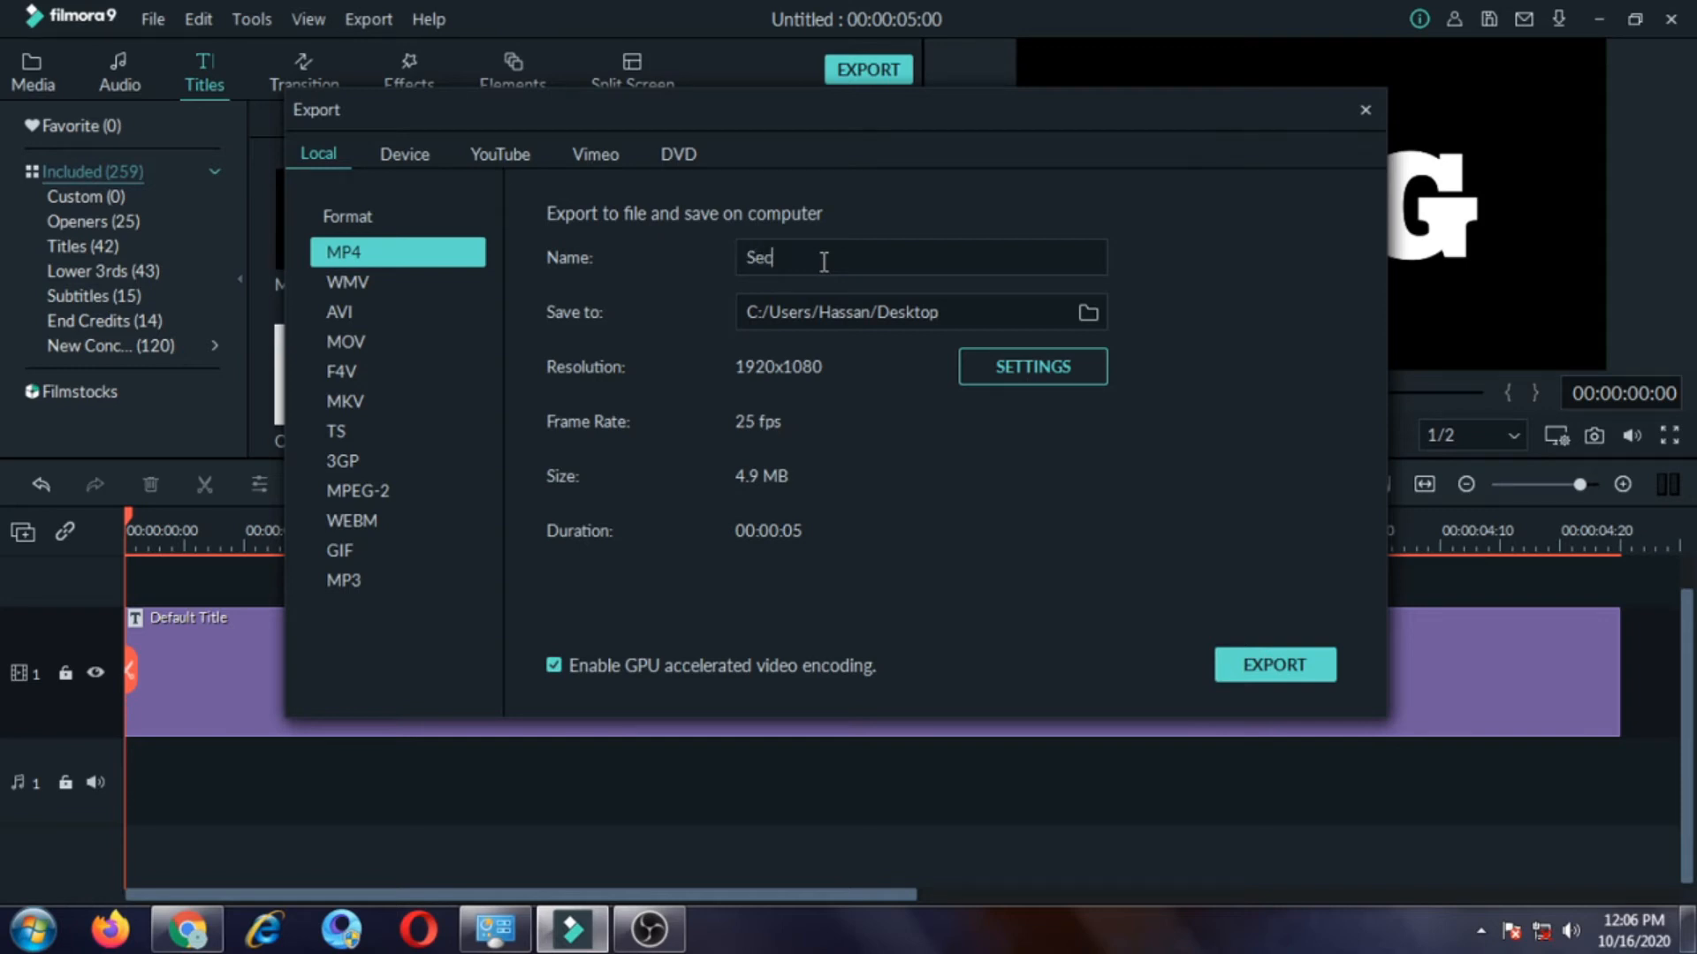
text(ond LAYER)
click(1231, 669)
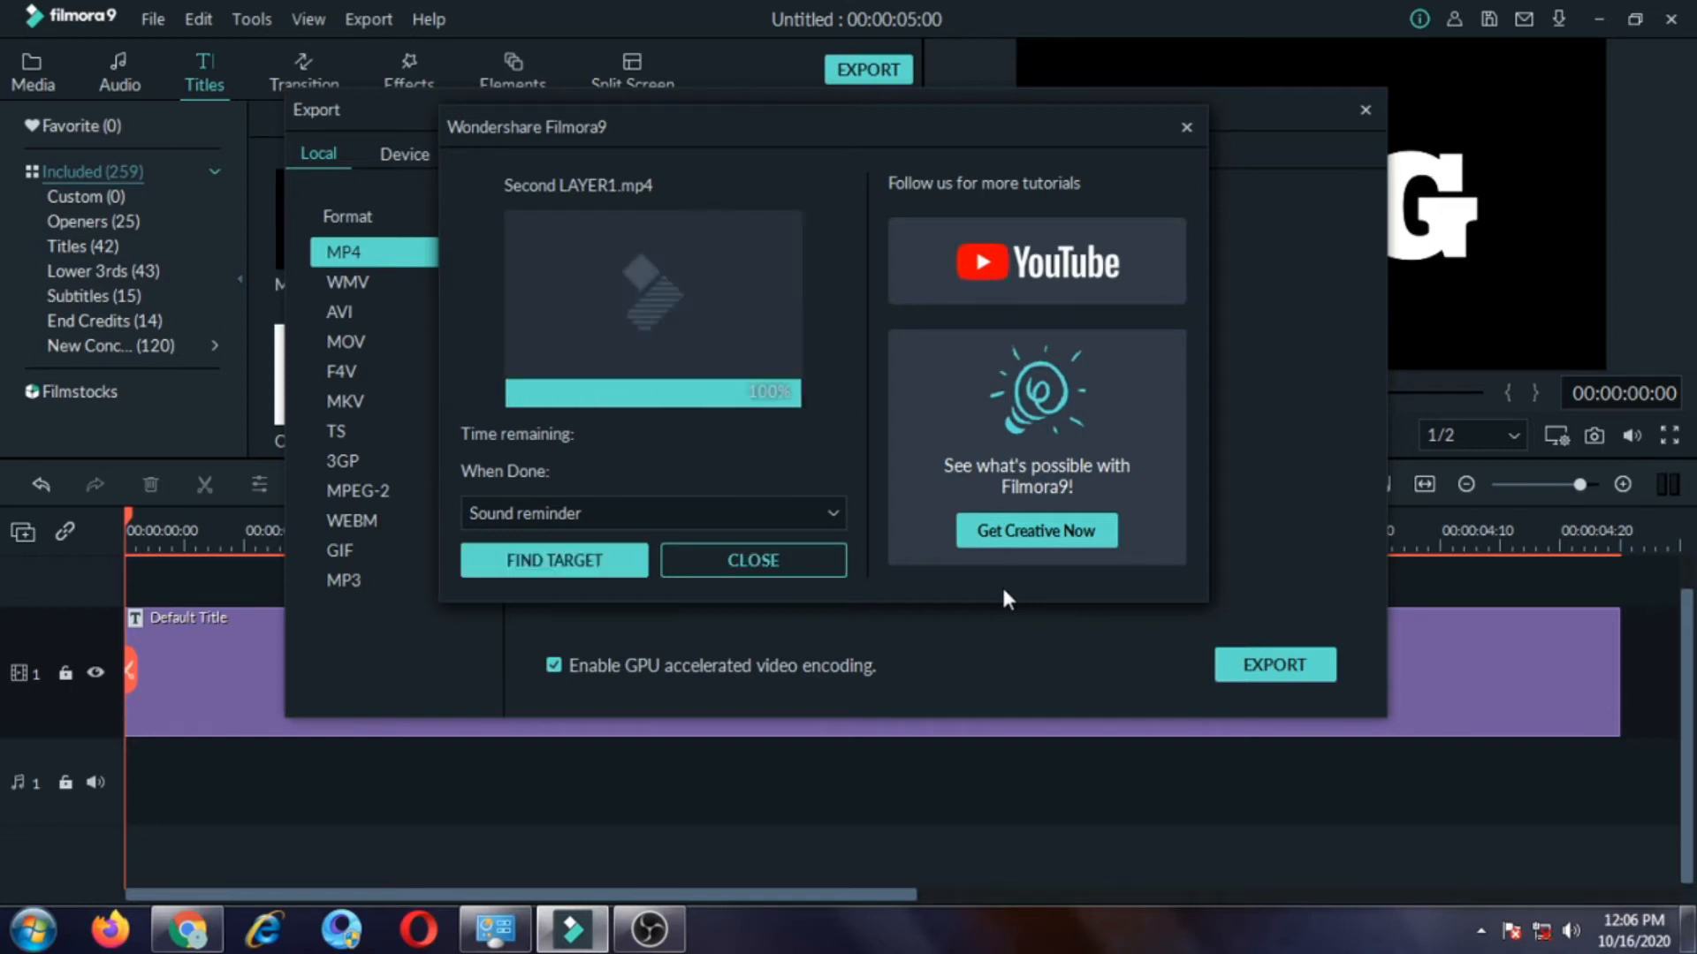
click(814, 557)
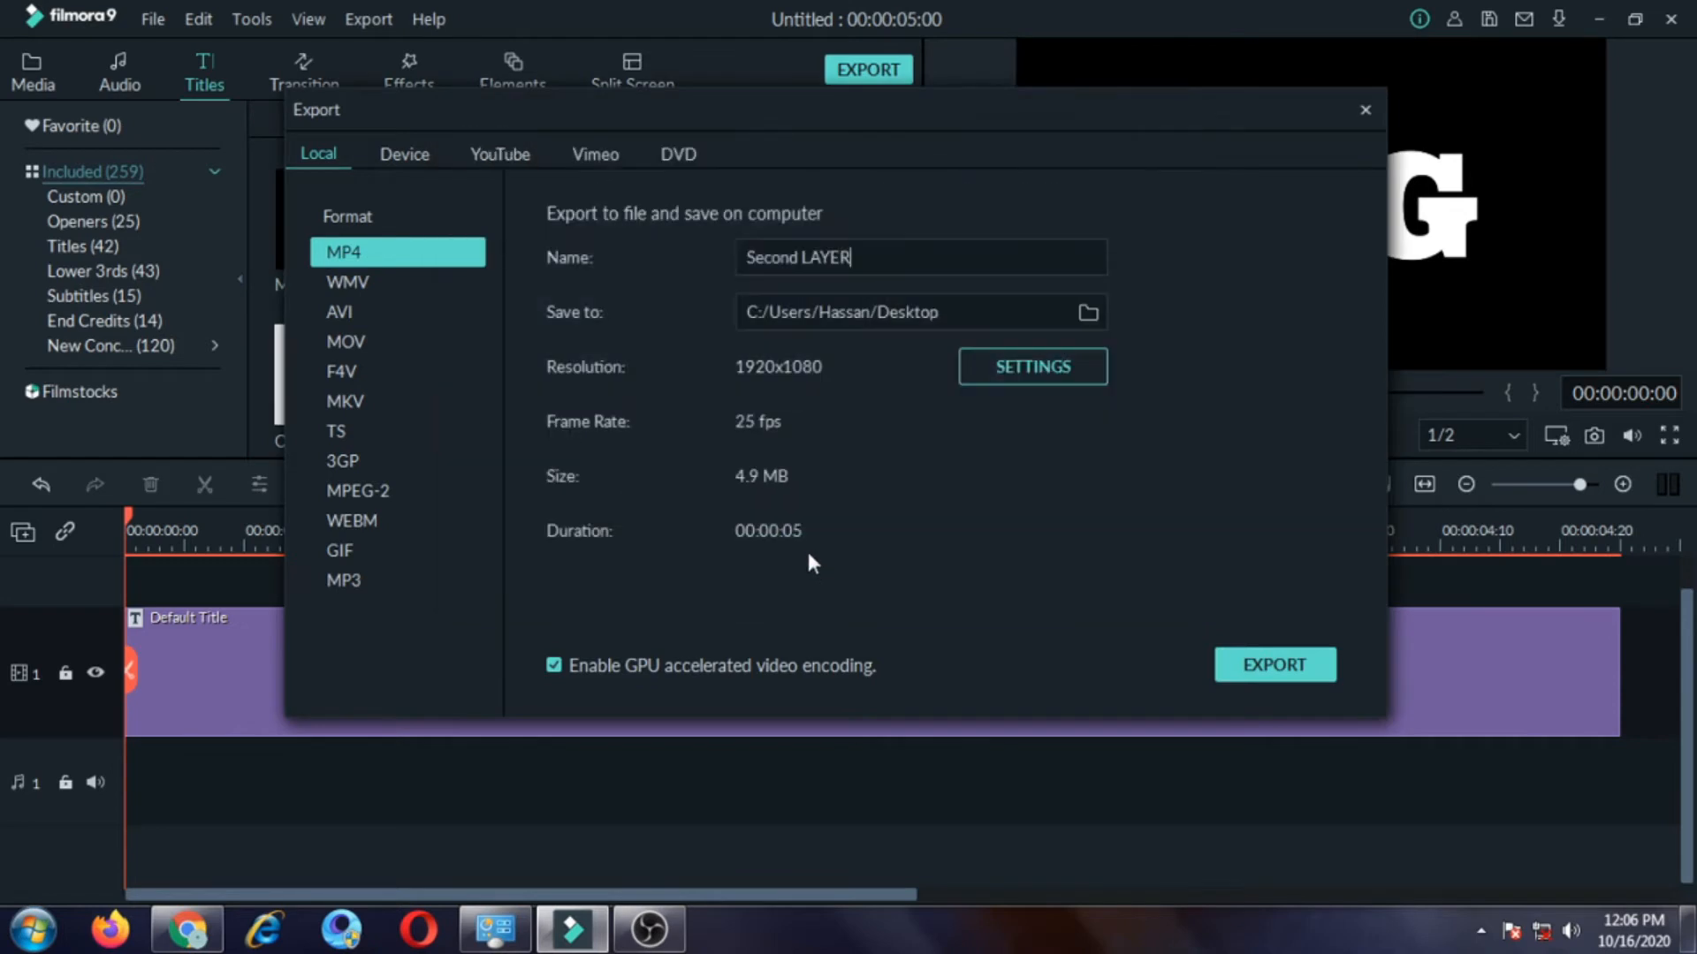
click(1365, 110)
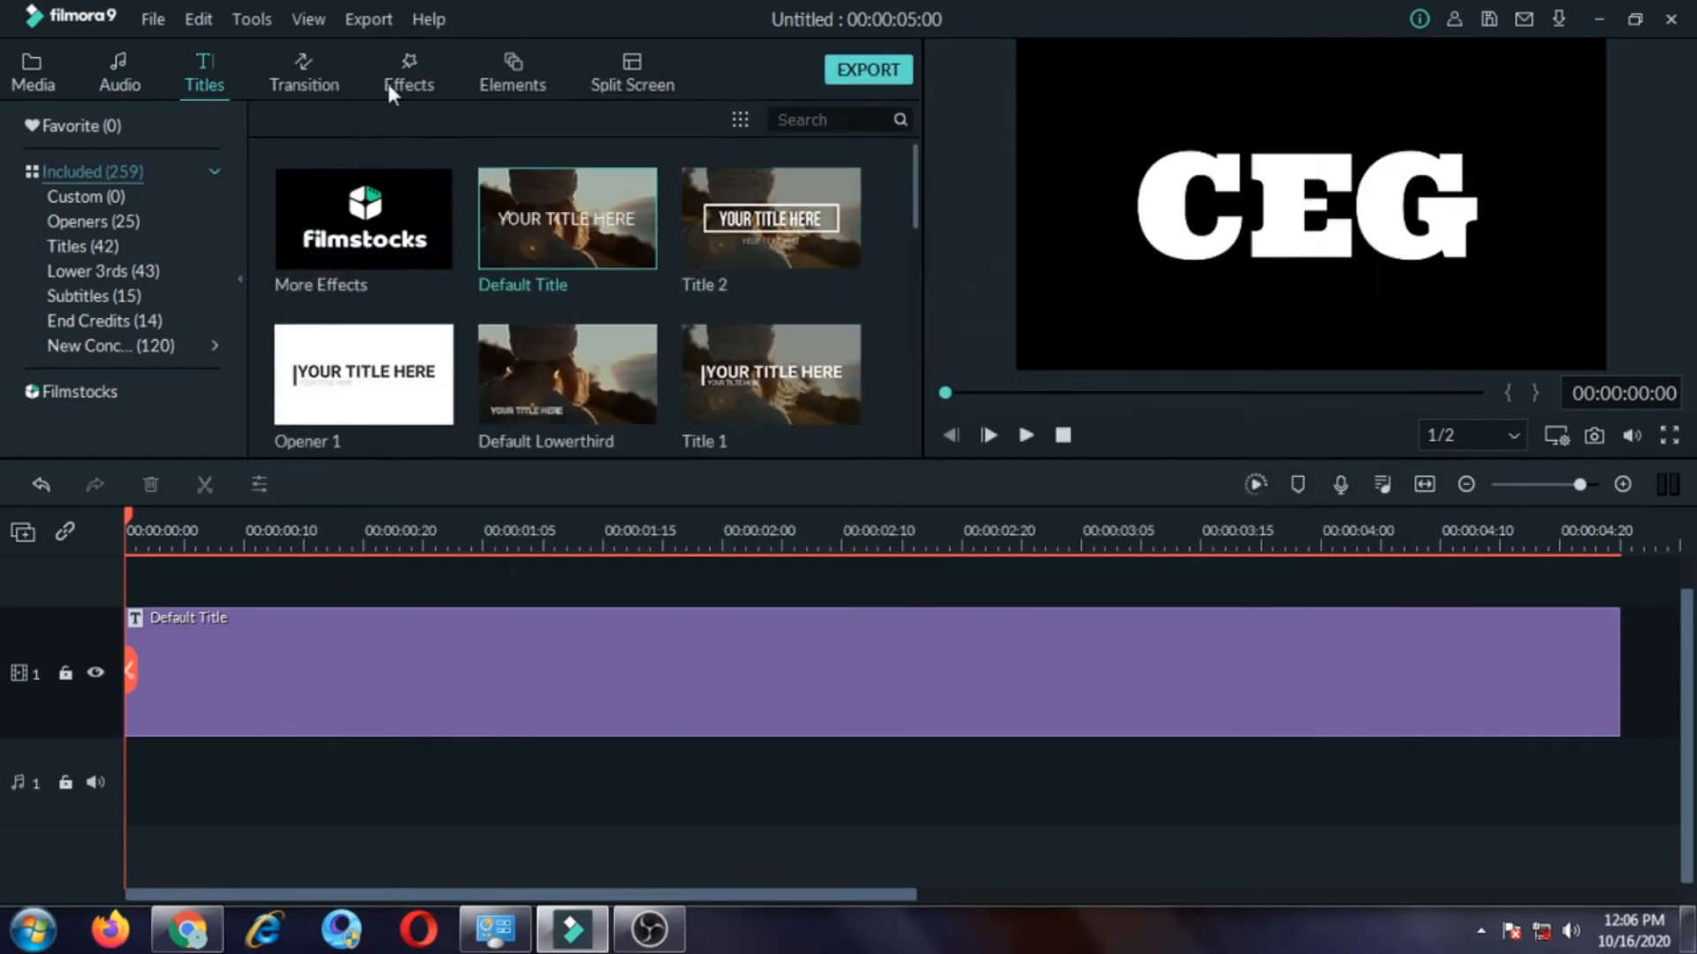
- Delete the Default Title clip from the timeline and import the exported Second LAYER1 video into the project media
click(22, 82)
click(616, 639)
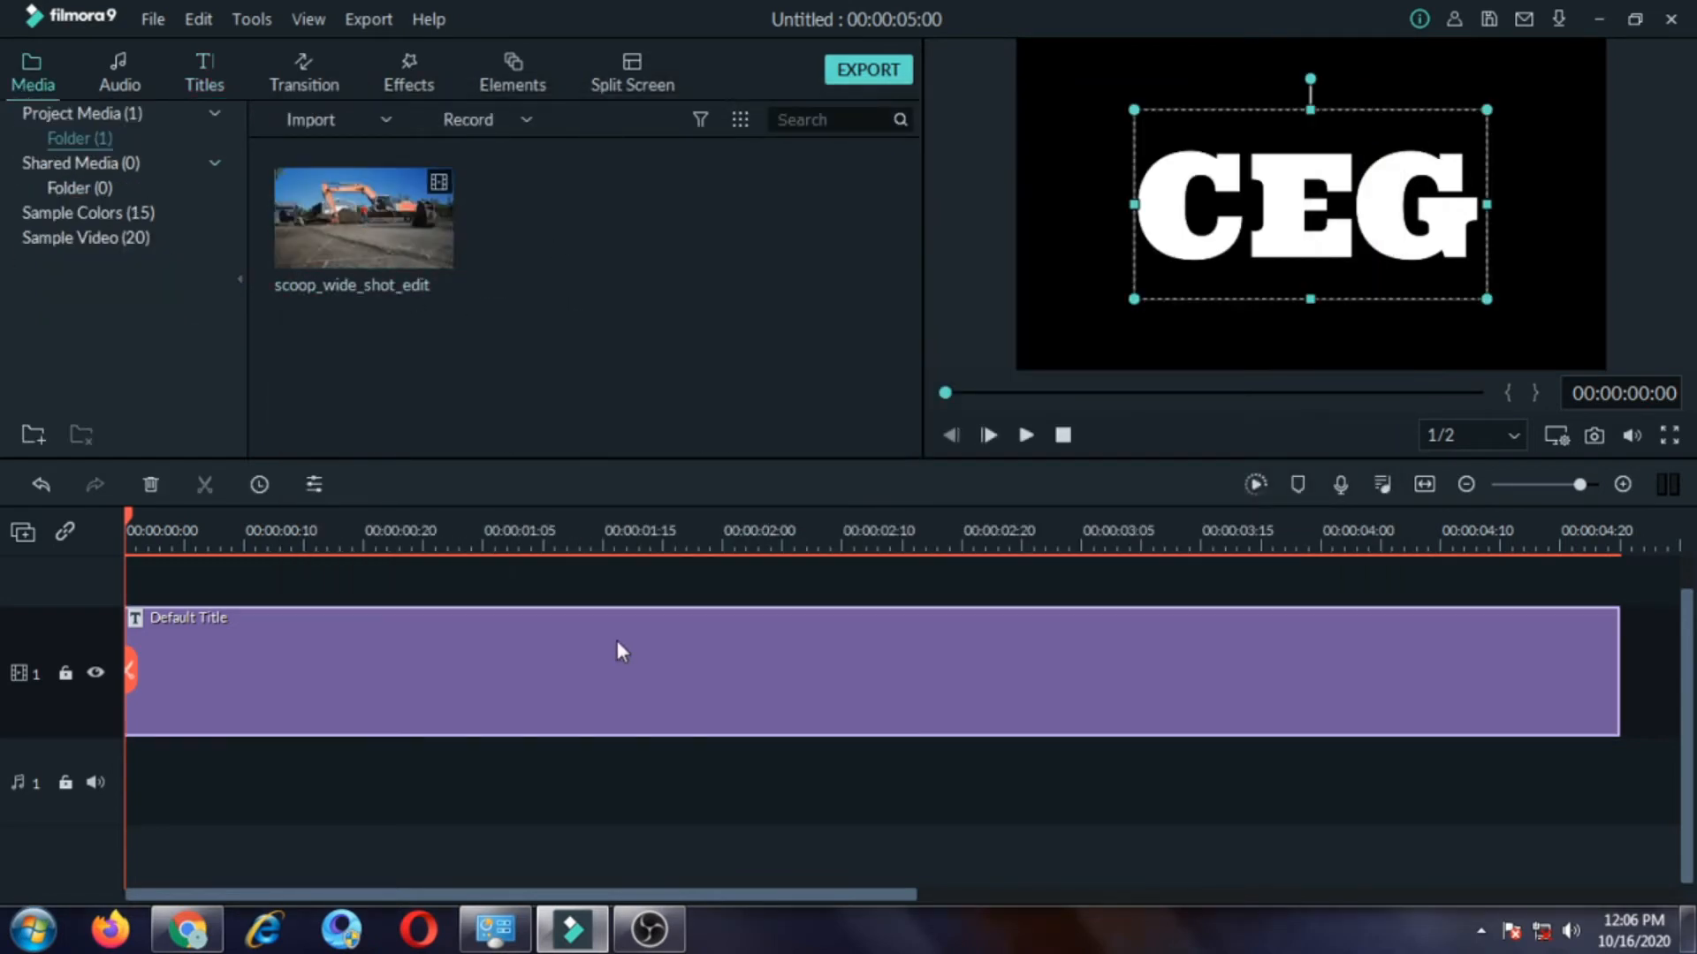
key(Delete)
right_click(630, 269)
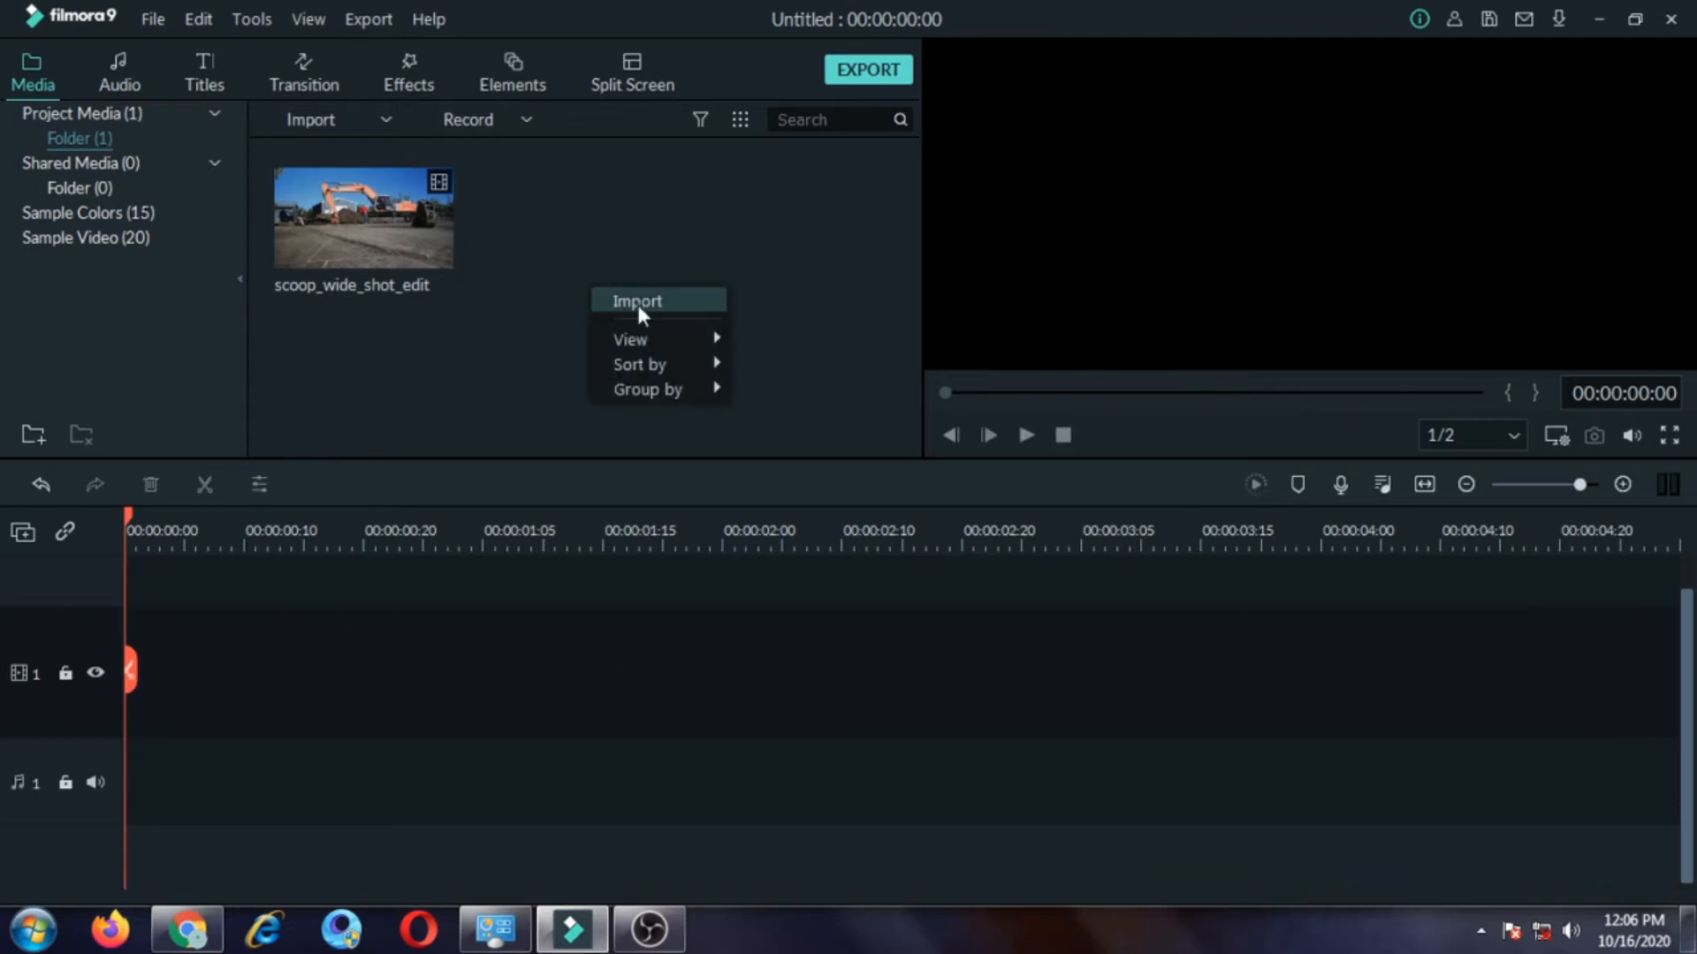
click(638, 304)
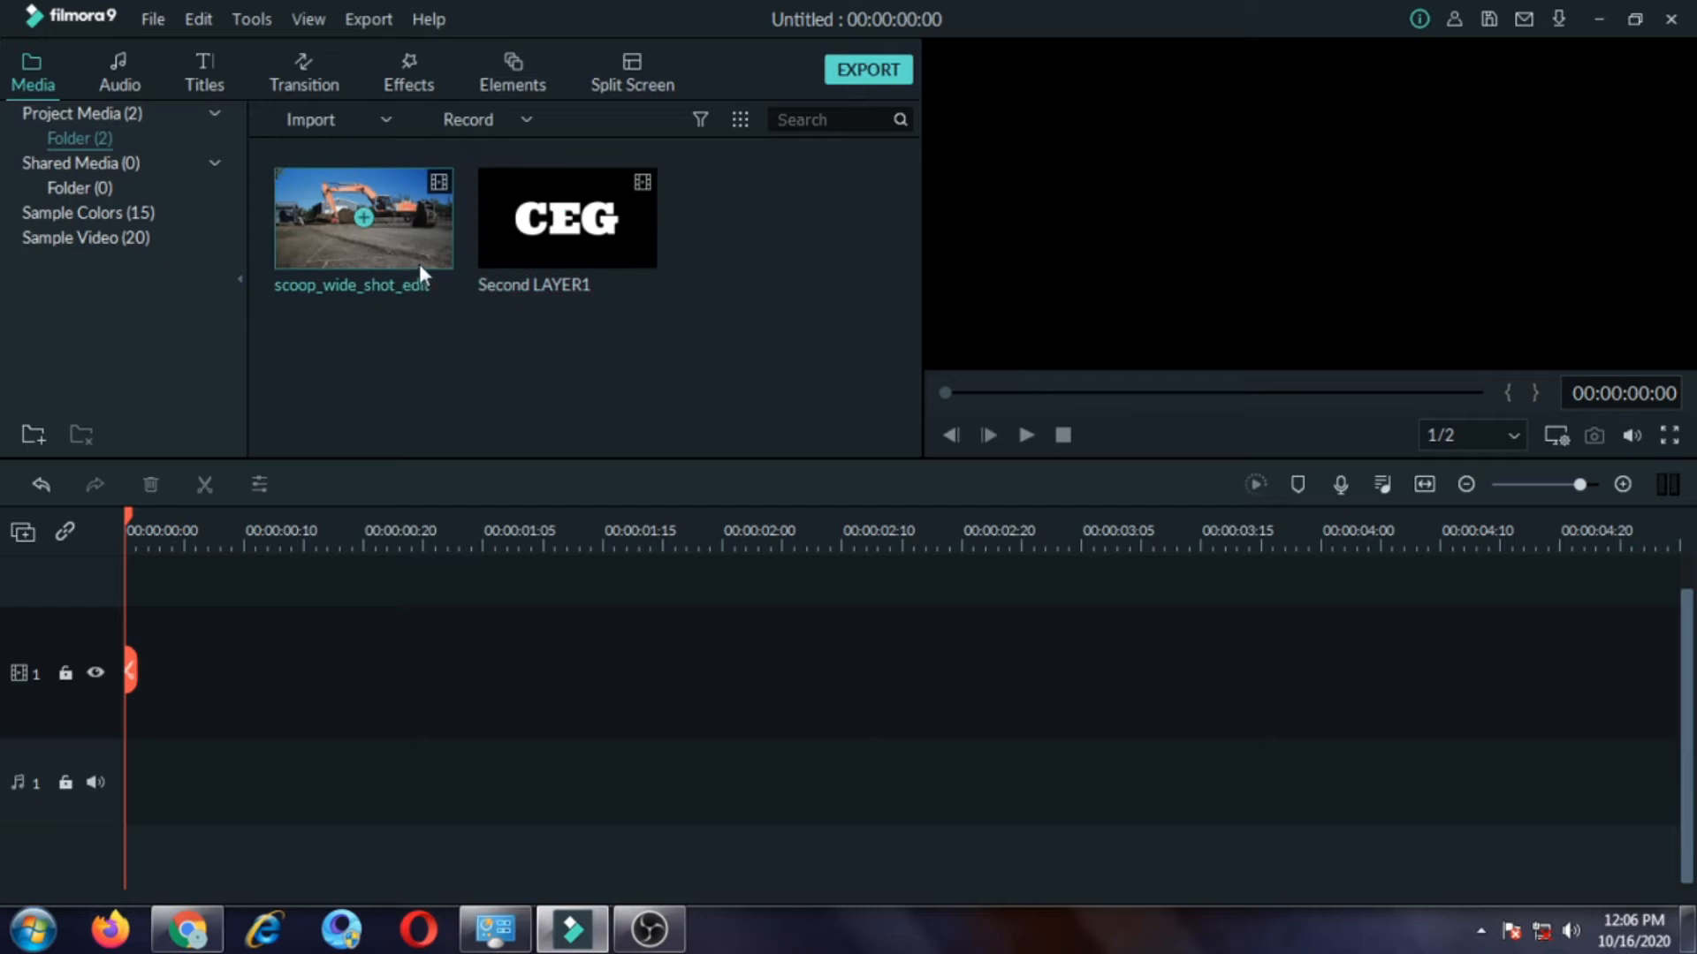
- Place scoop_wide_shot_edit at the start of video track 1, keep the 1920 x 1080 25fps project settings, and render the timeline preview
drag(415, 236, 107, 699)
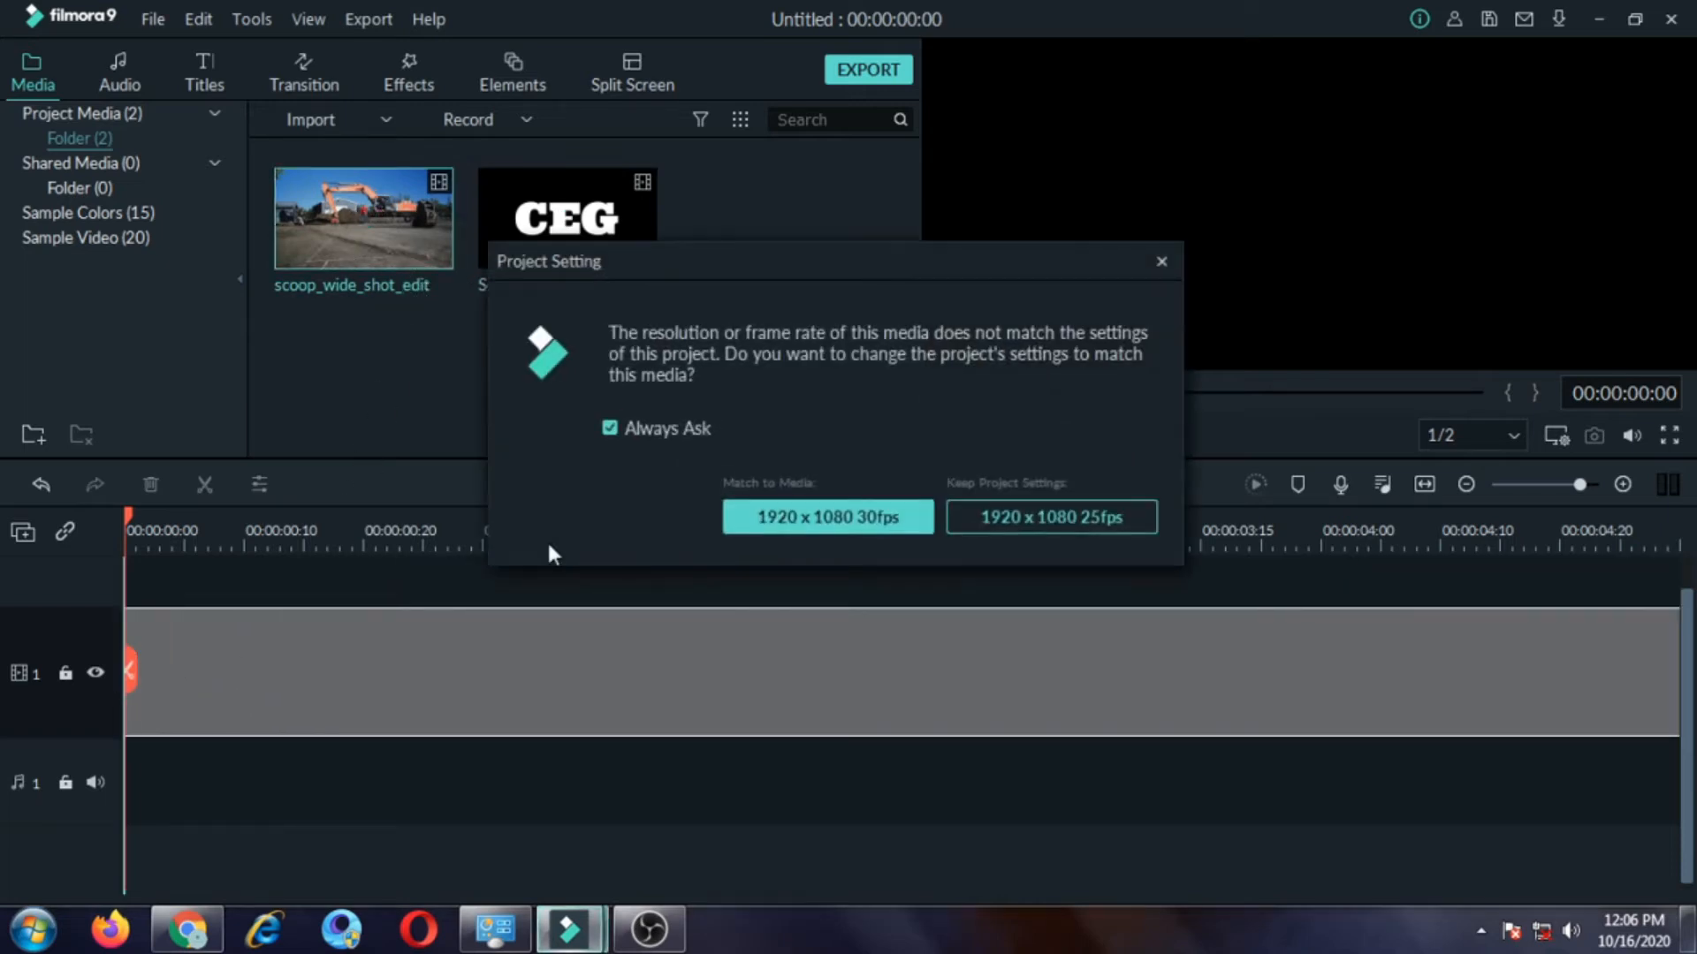
click(988, 512)
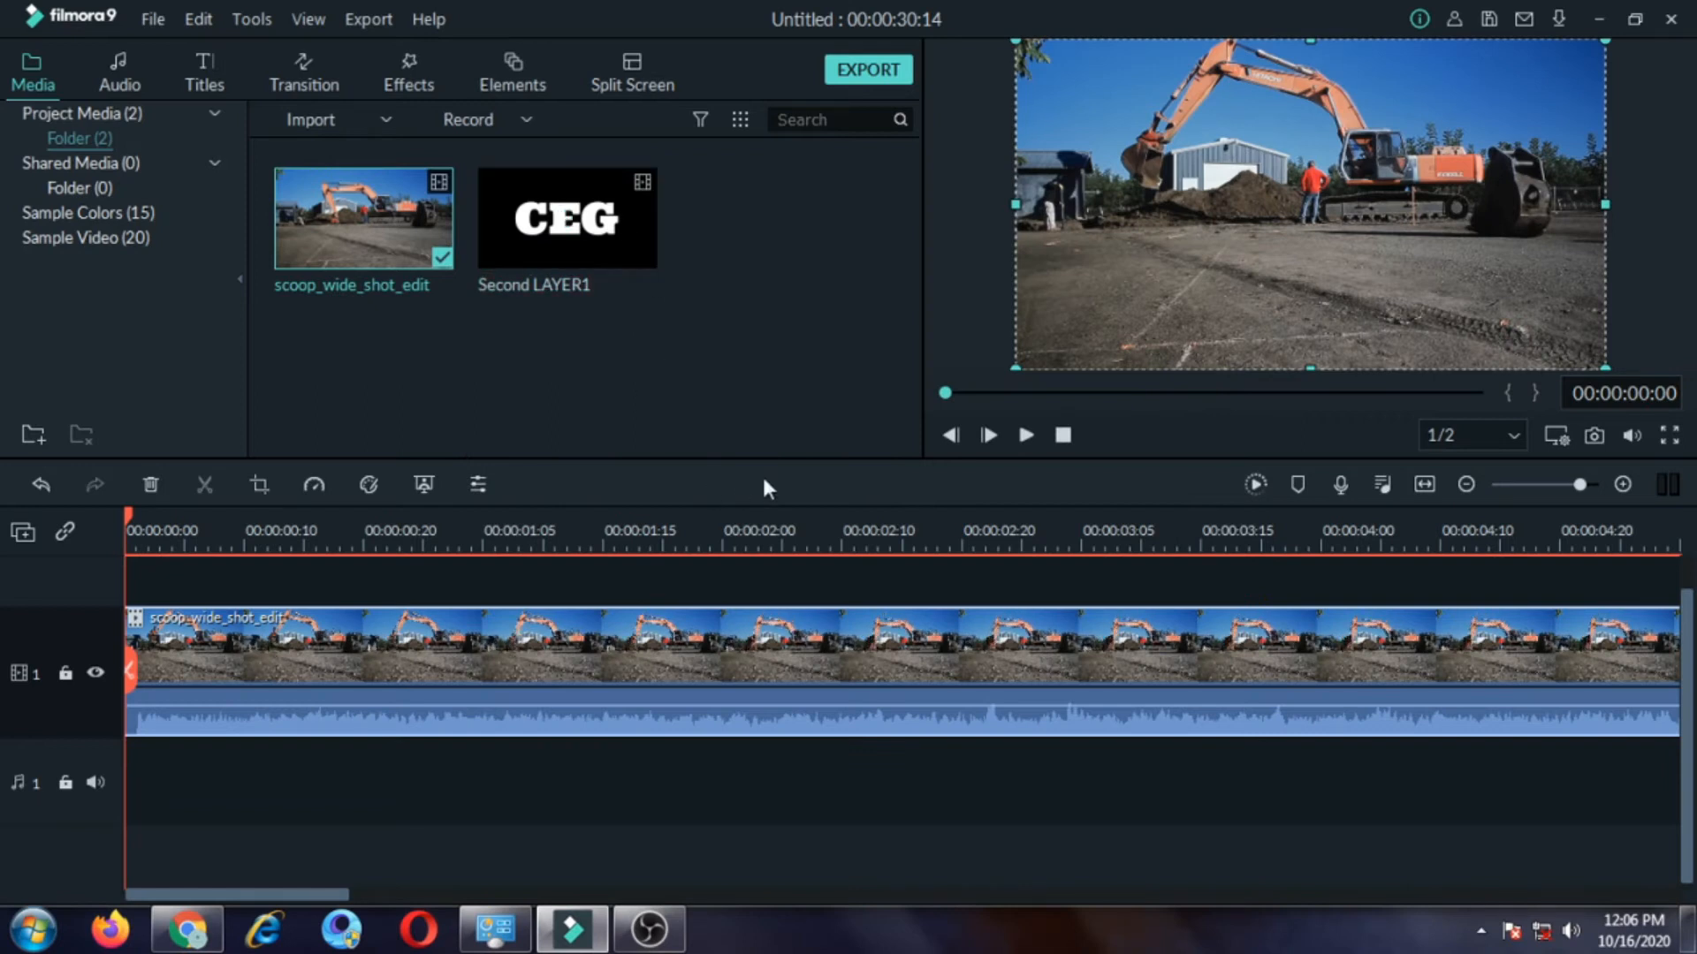
click(1253, 485)
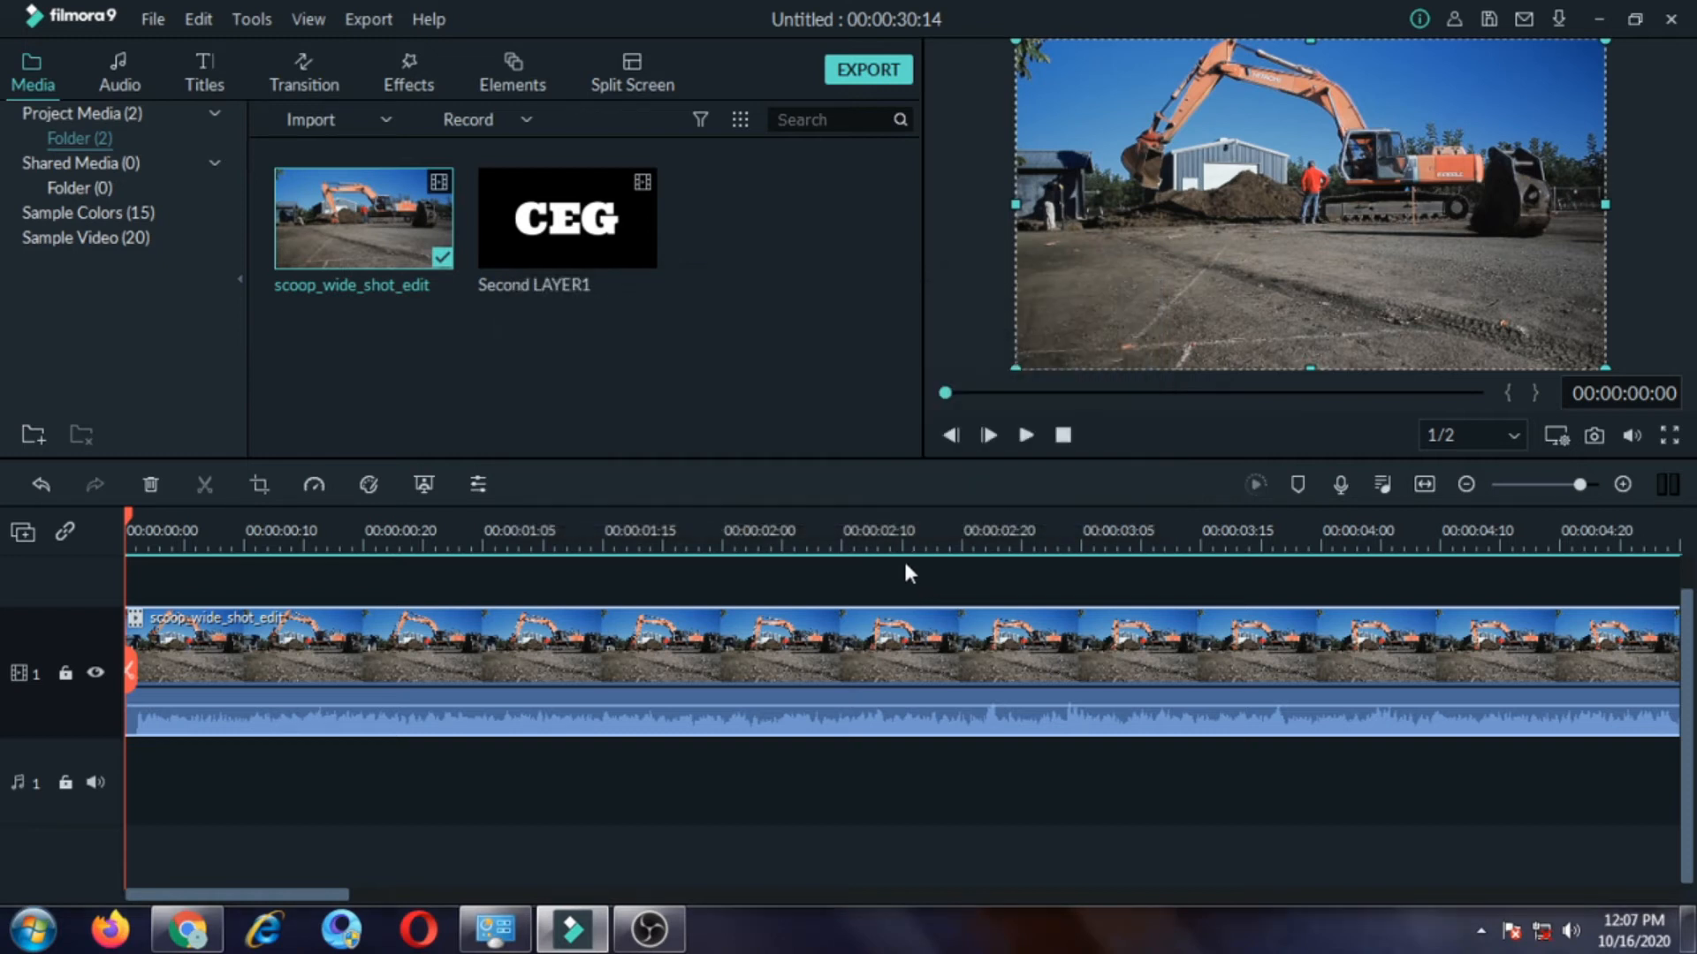
- Detach the audio from the scoop_wide_shot_edit clip and delete the detached audio
right_click(537, 649)
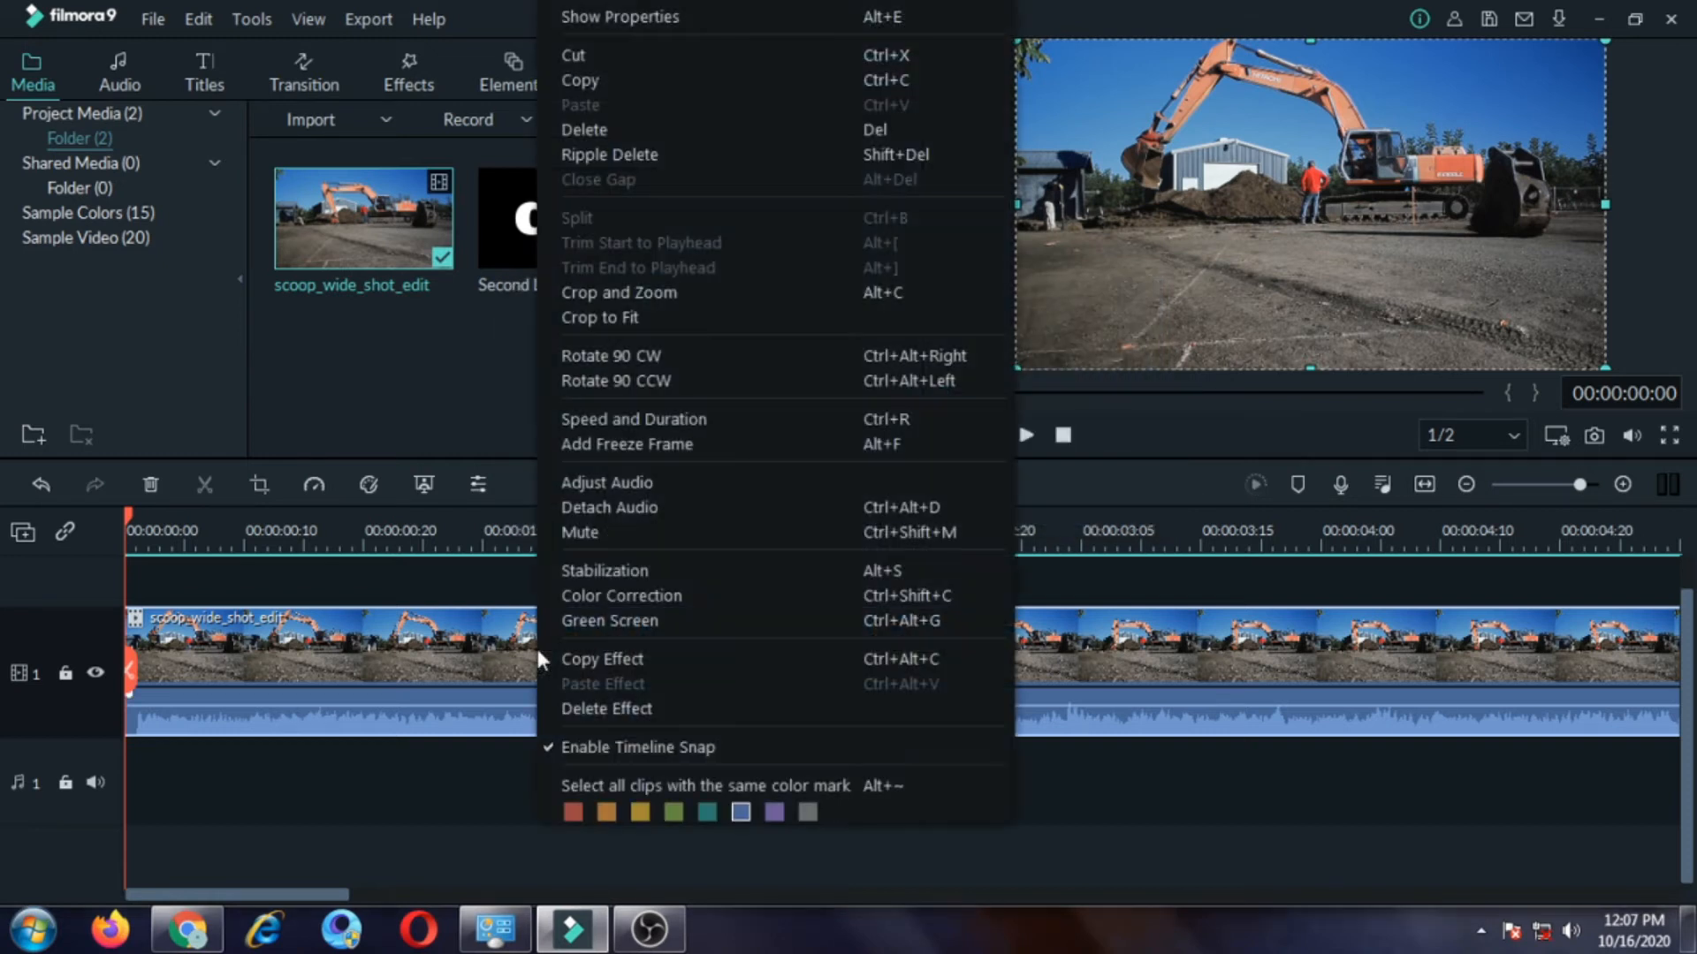
click(657, 505)
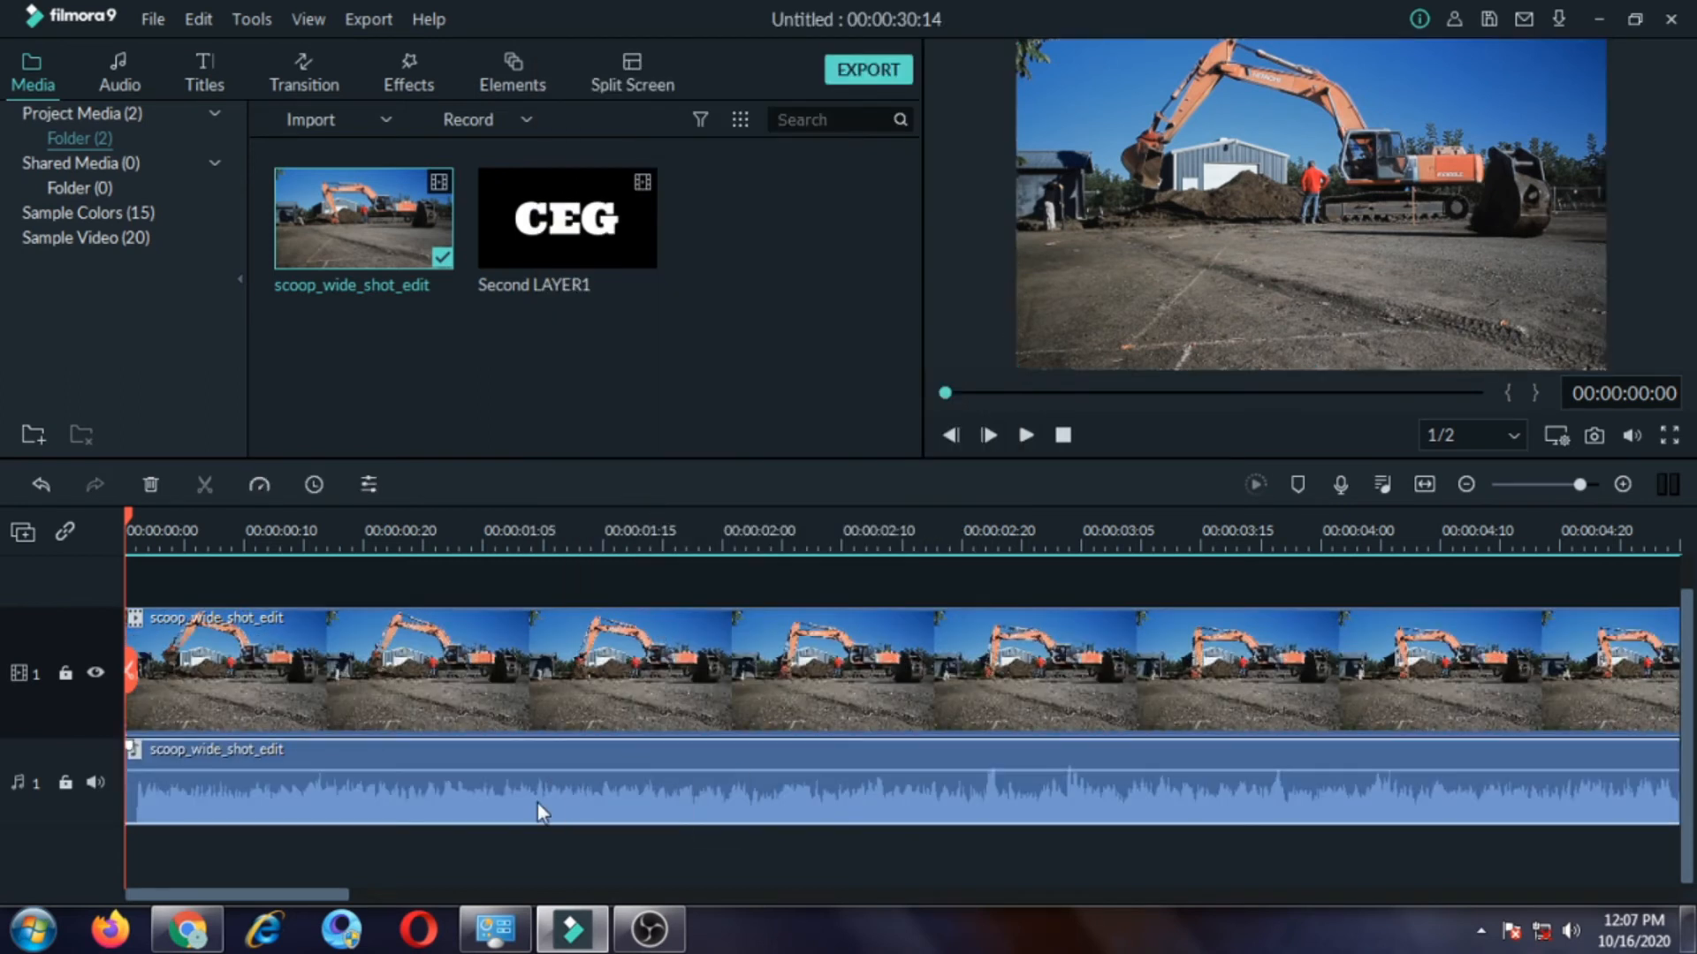
right_click(537, 803)
click(593, 461)
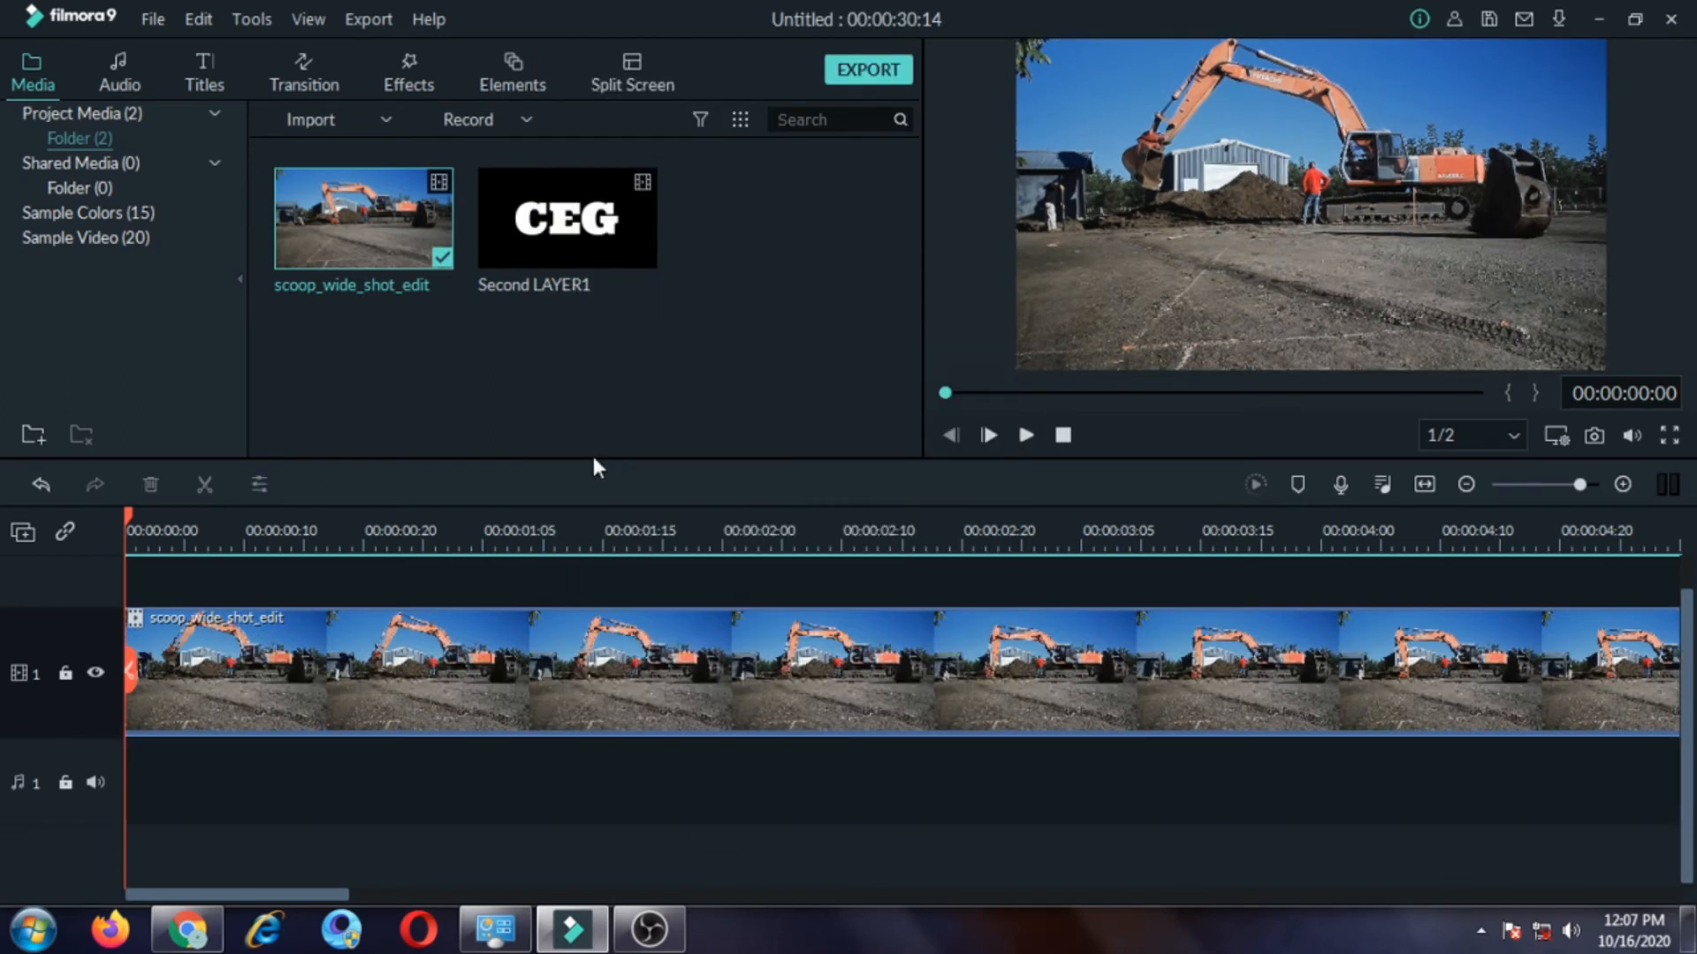
- Add the Second LAYER1 clip on a track above the excavator footage, starting at 00:00:00:00
scroll(585, 730, up, 1)
click(615, 221)
drag(581, 266, 122, 618)
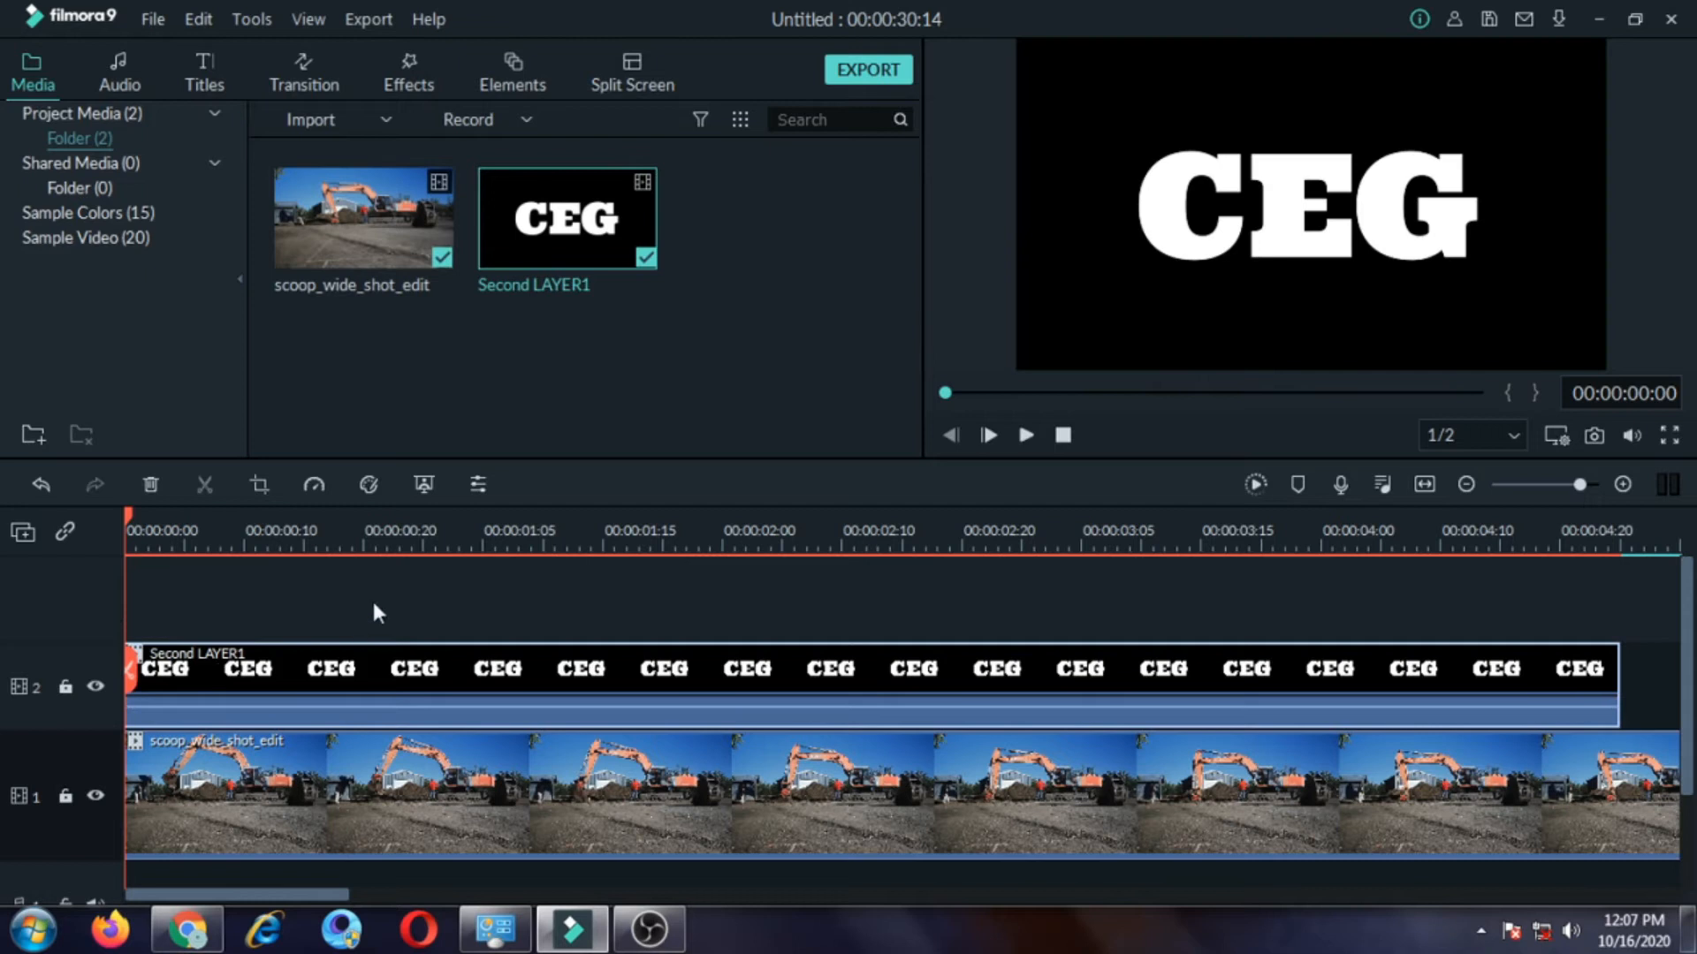
- Detach the audio from the Second LAYER1 clip and delete the detached audio
click(395, 677)
right_click(435, 671)
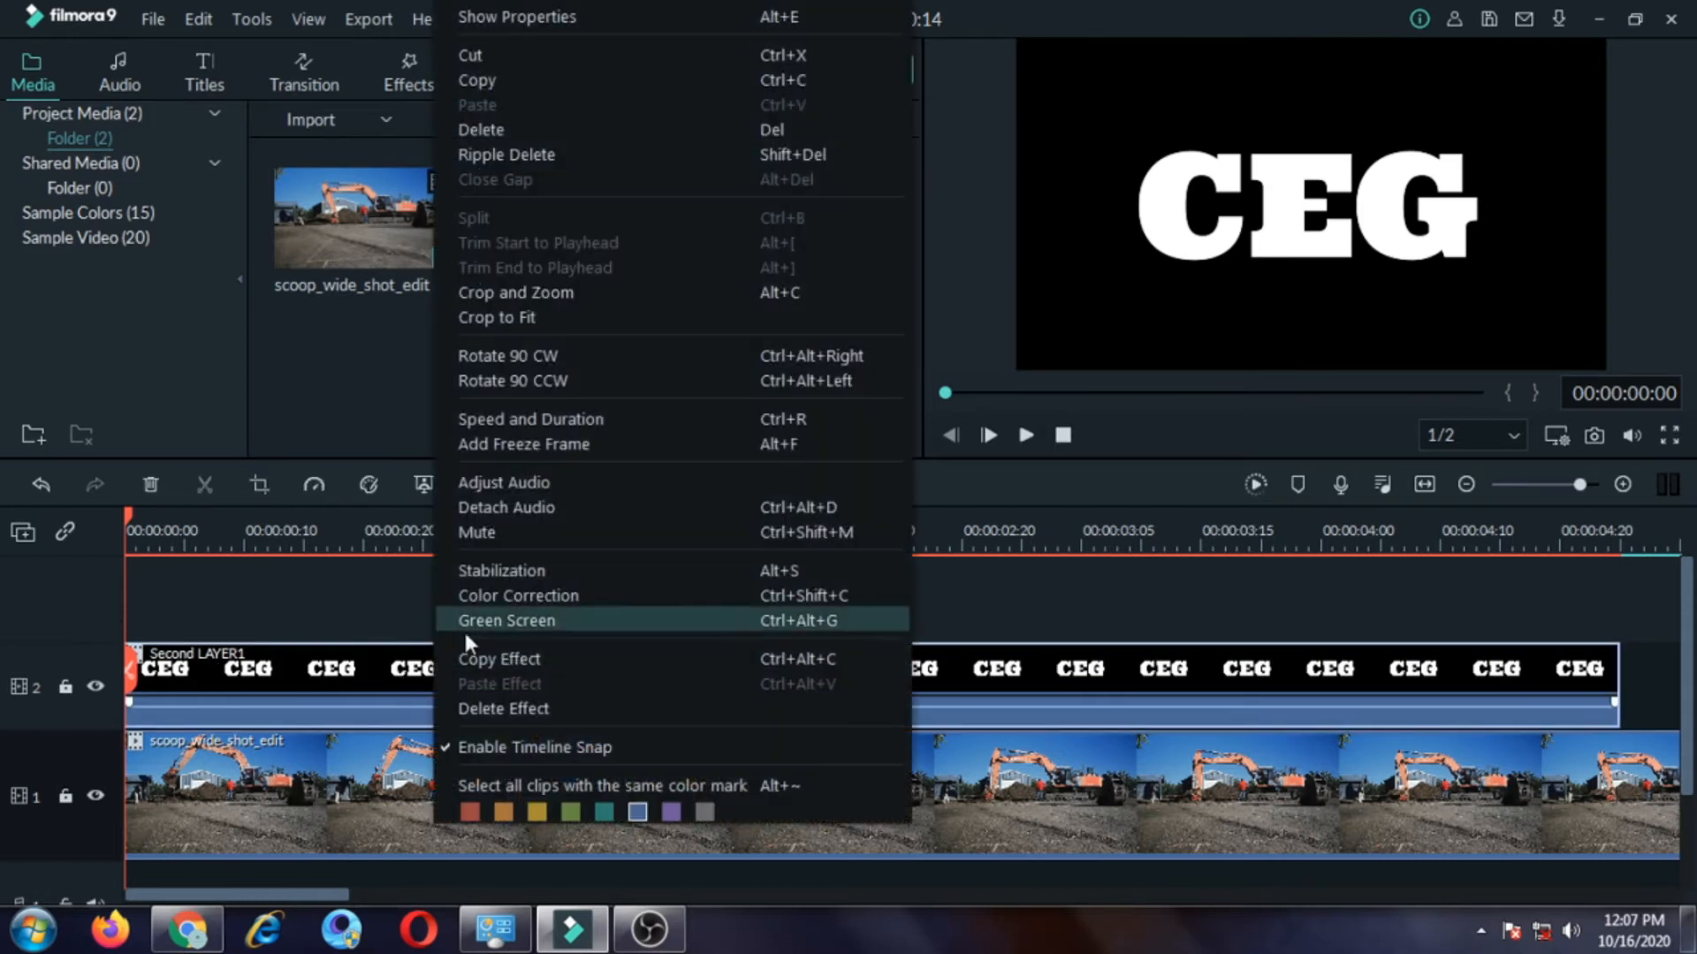
click(533, 507)
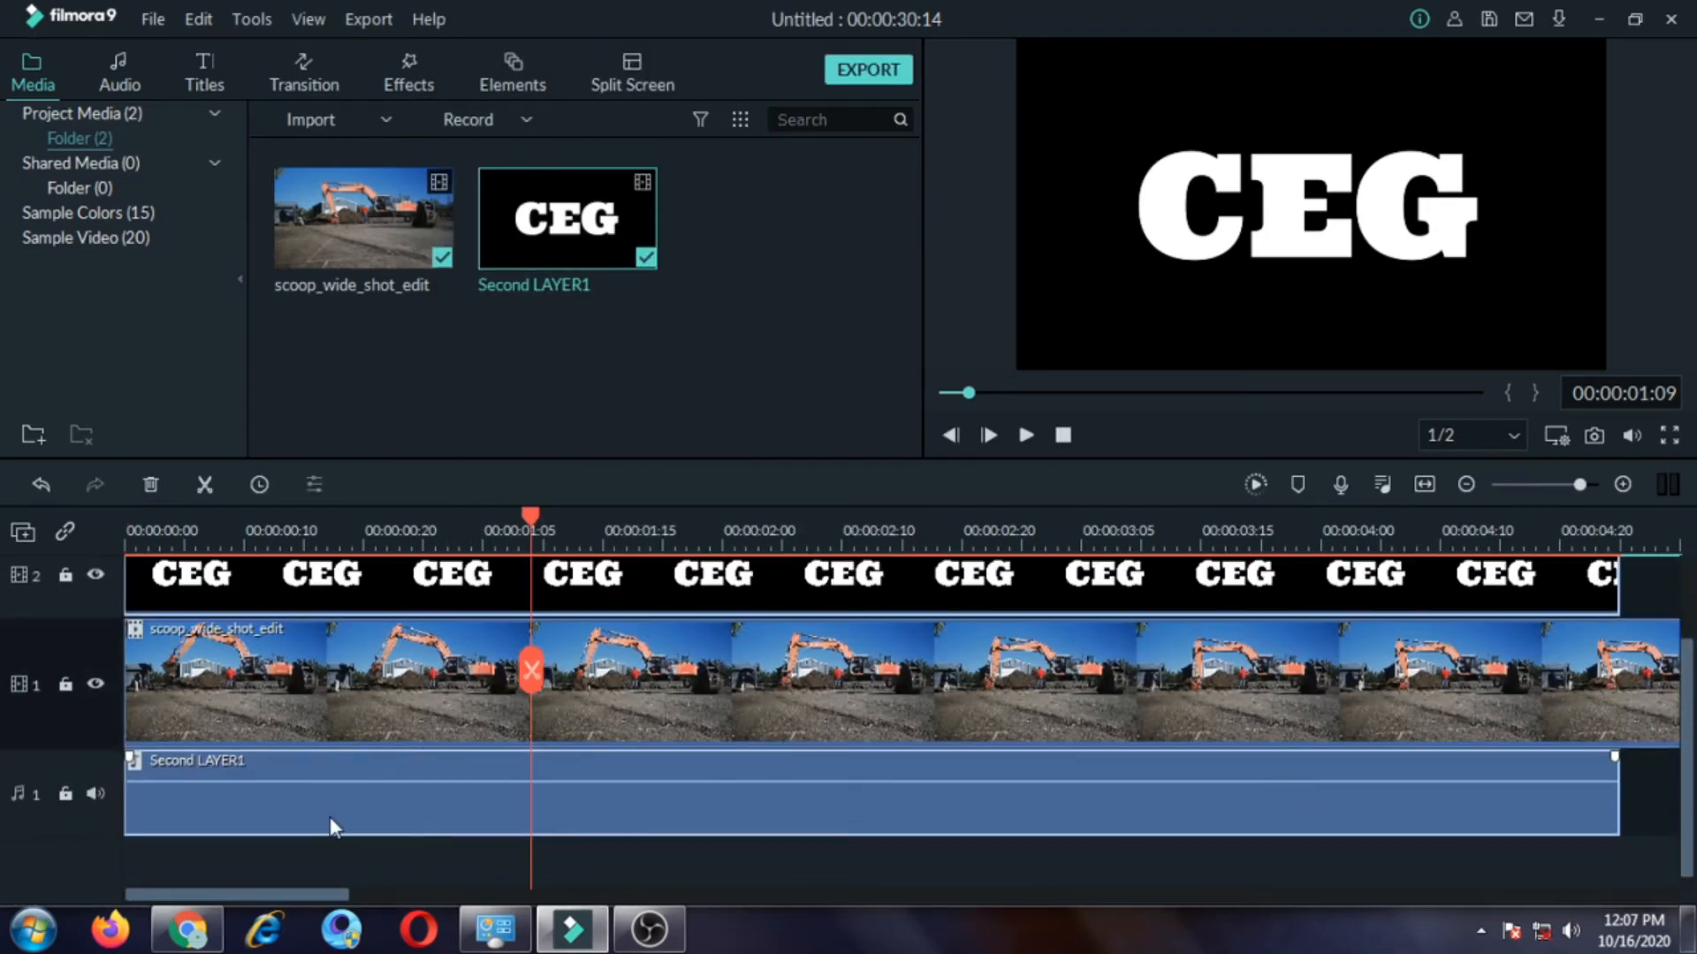
right_click(331, 816)
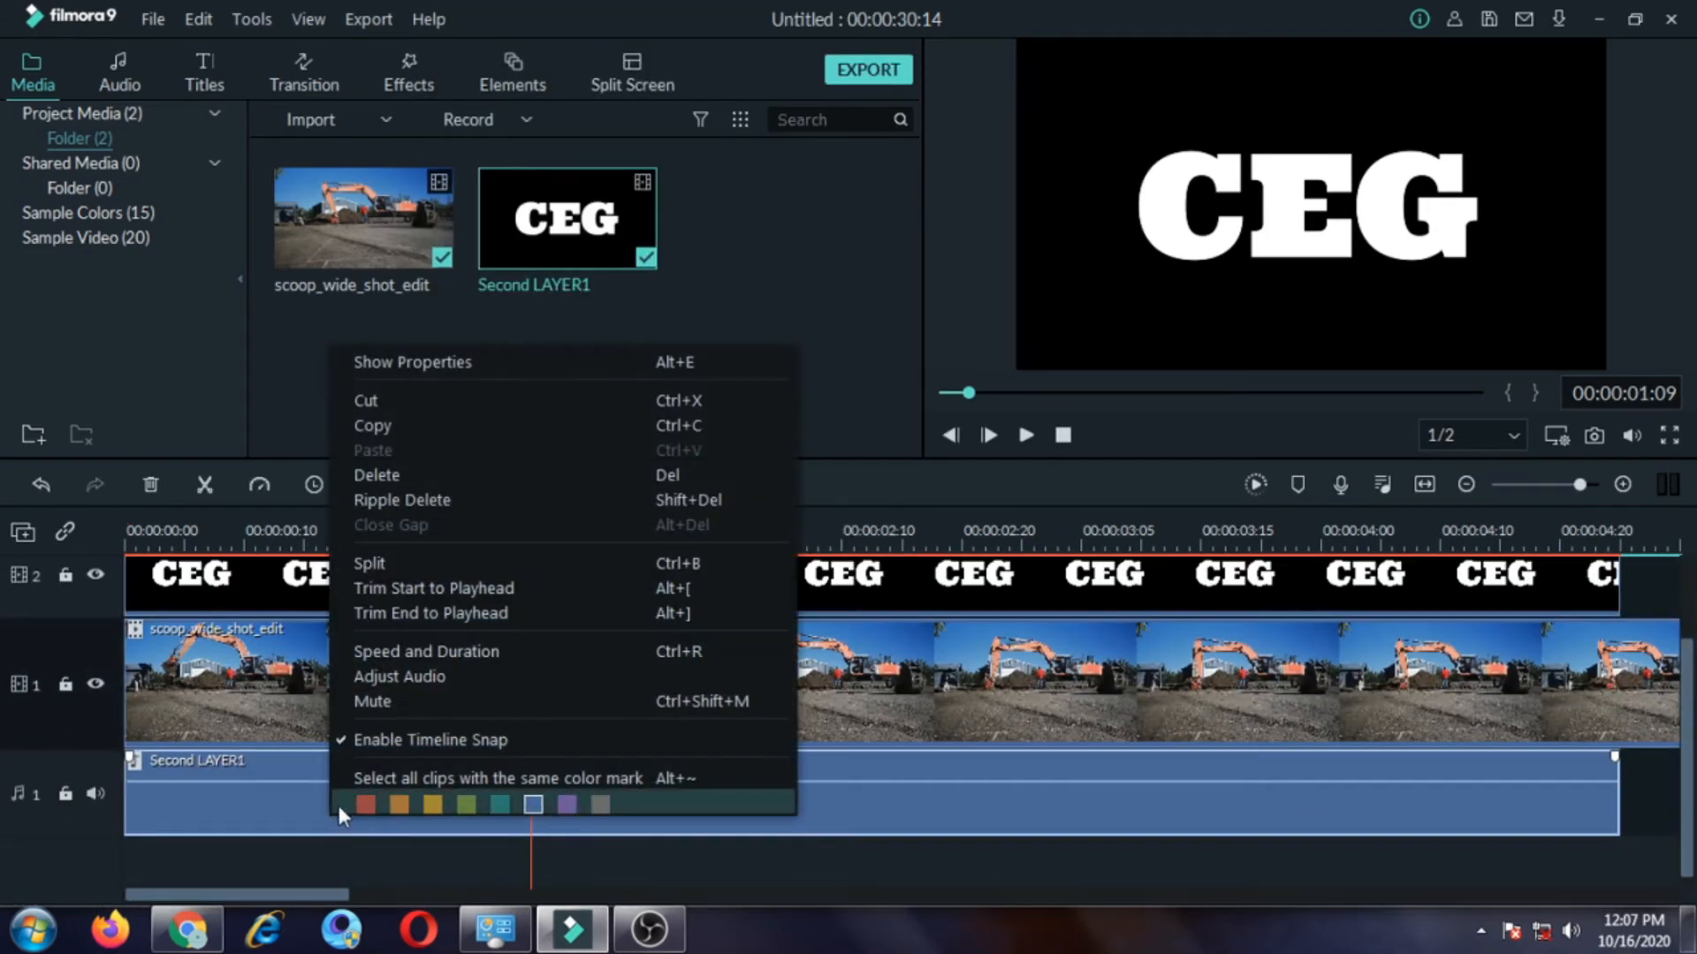
click(372, 474)
- Split the scoop_wide_shot_edit clip at 00:00:05:03 and delete the part after the cut
click(1023, 392)
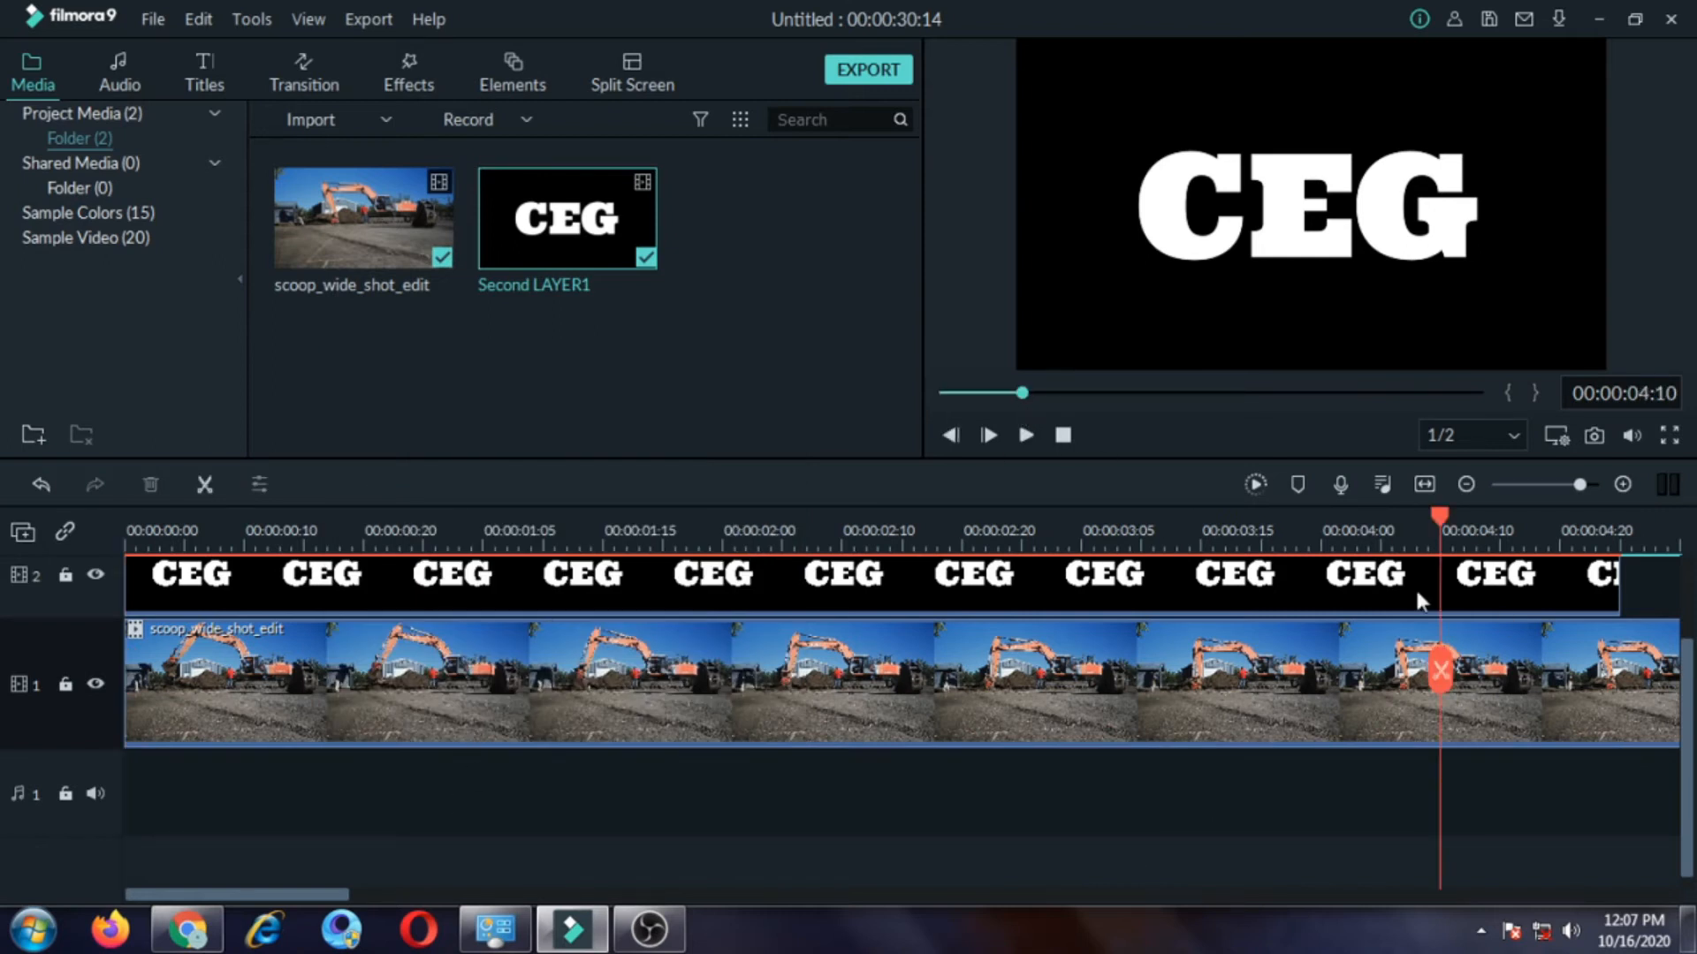
drag(1439, 519, 1656, 522)
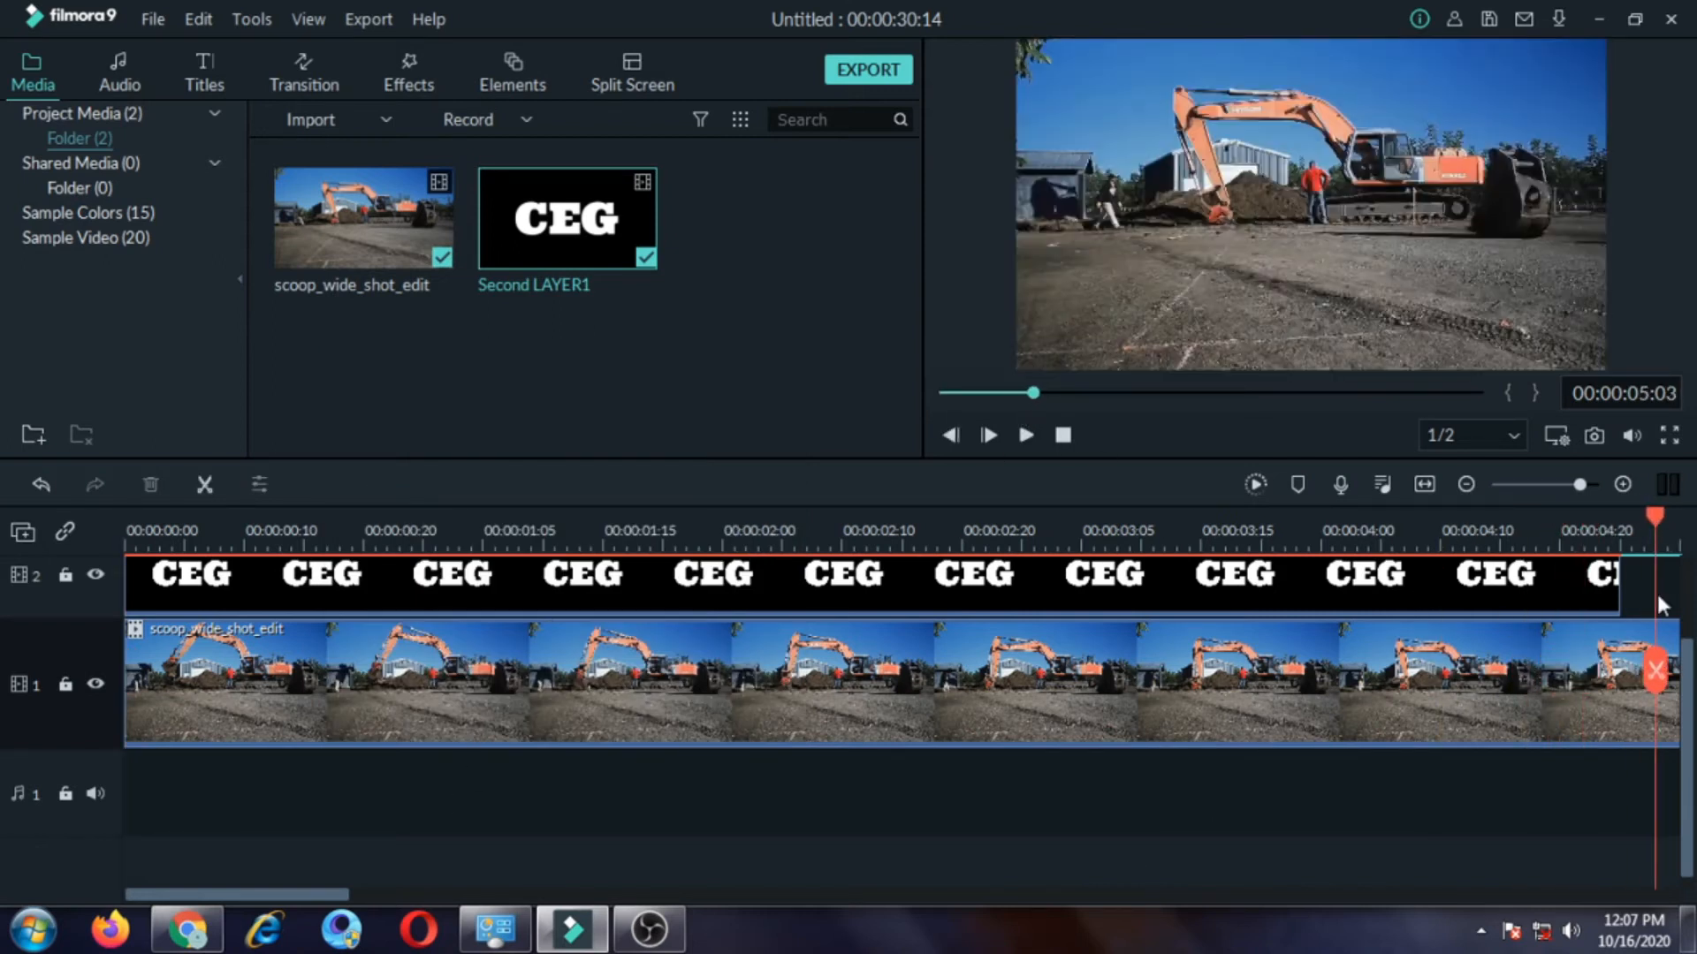
click(1655, 670)
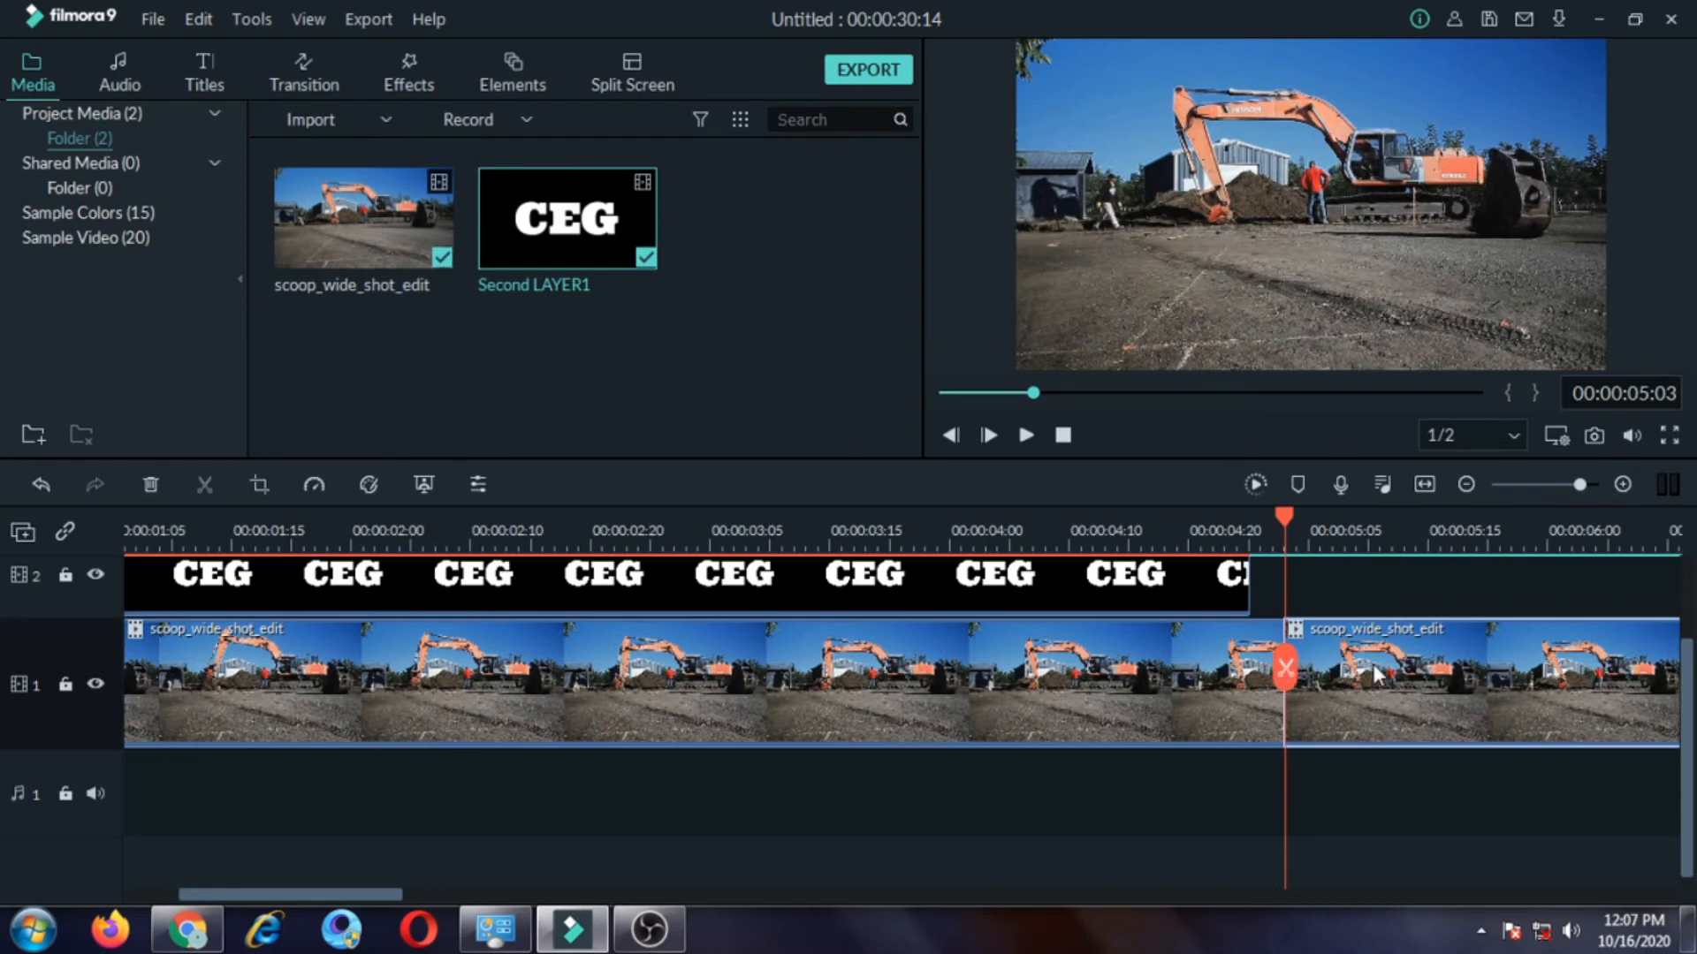
right_click(1374, 676)
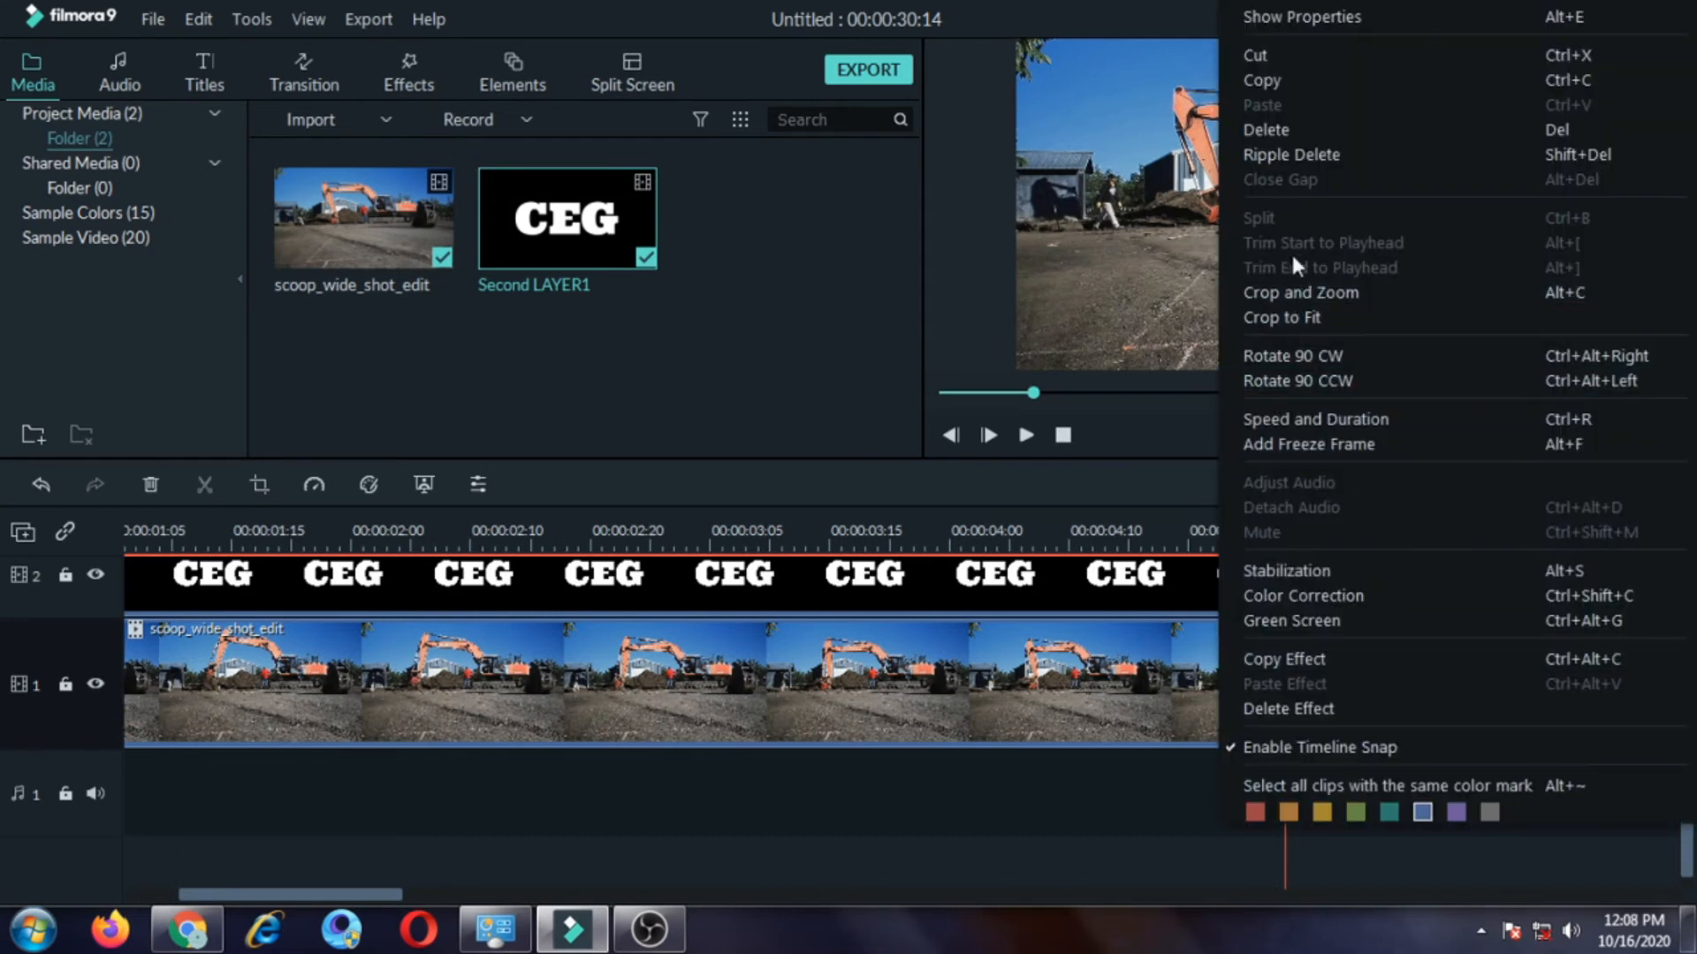
click(1306, 128)
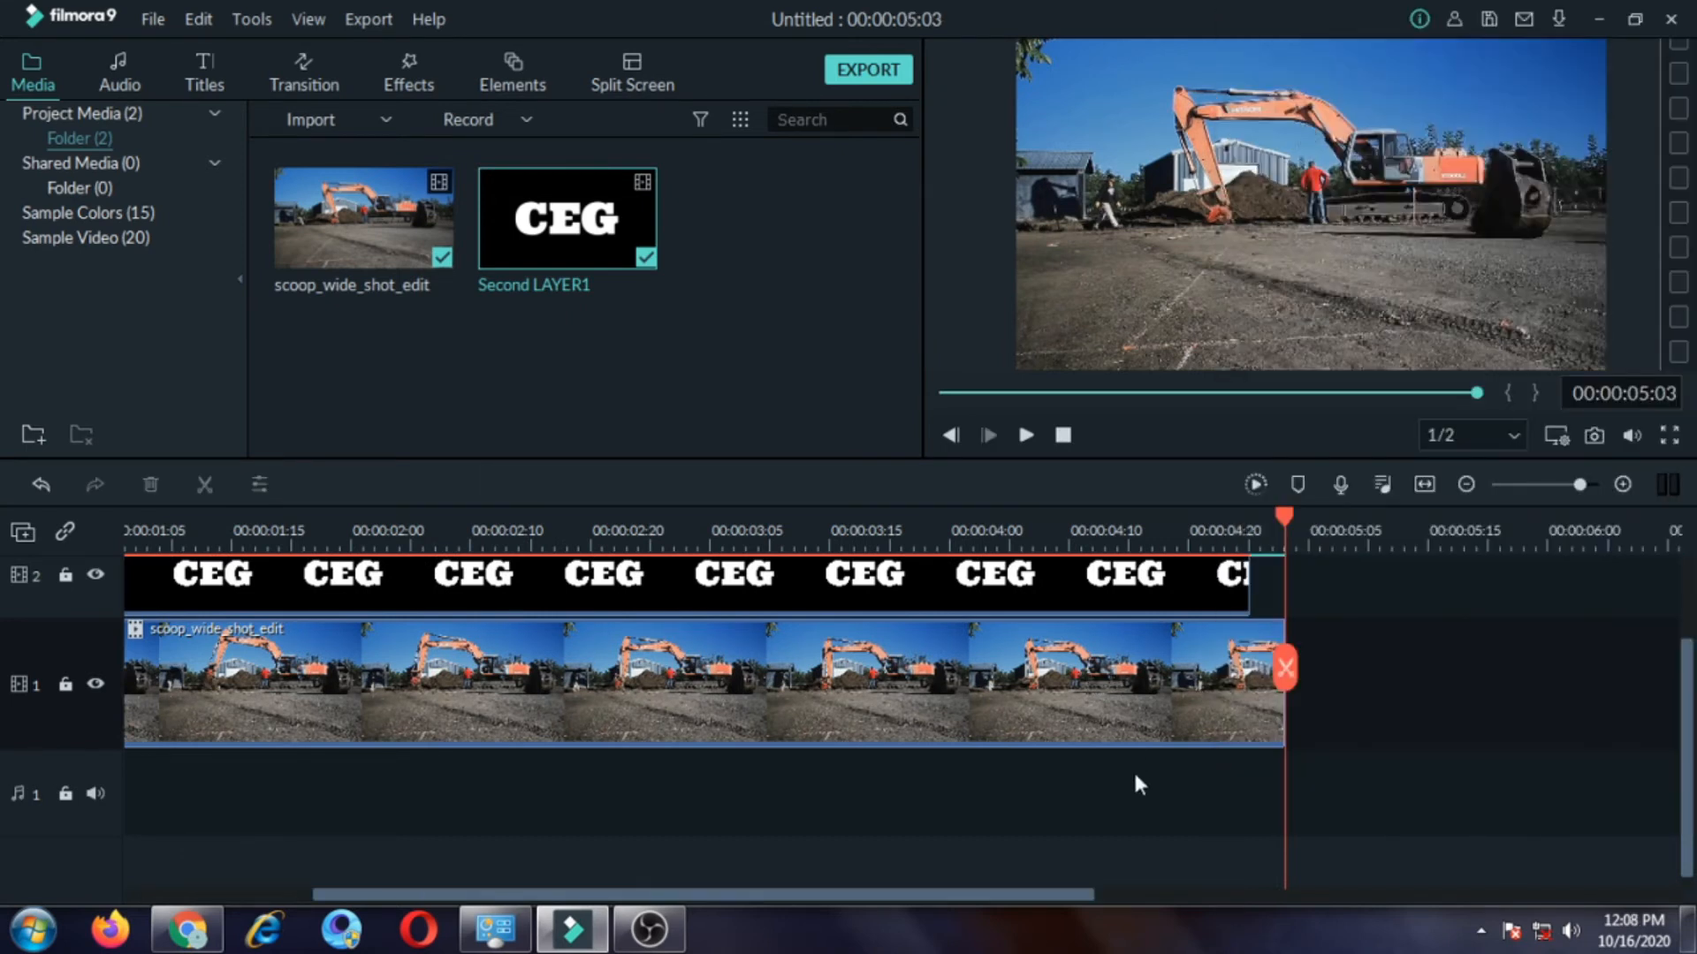
- Trim the end of the scoop_wide_shot_edit clip to line up with the end of the Second LAYER1 clip
drag(1006, 896, 958, 898)
scroll(762, 857, down, 1)
scroll(1124, 812, up, 2)
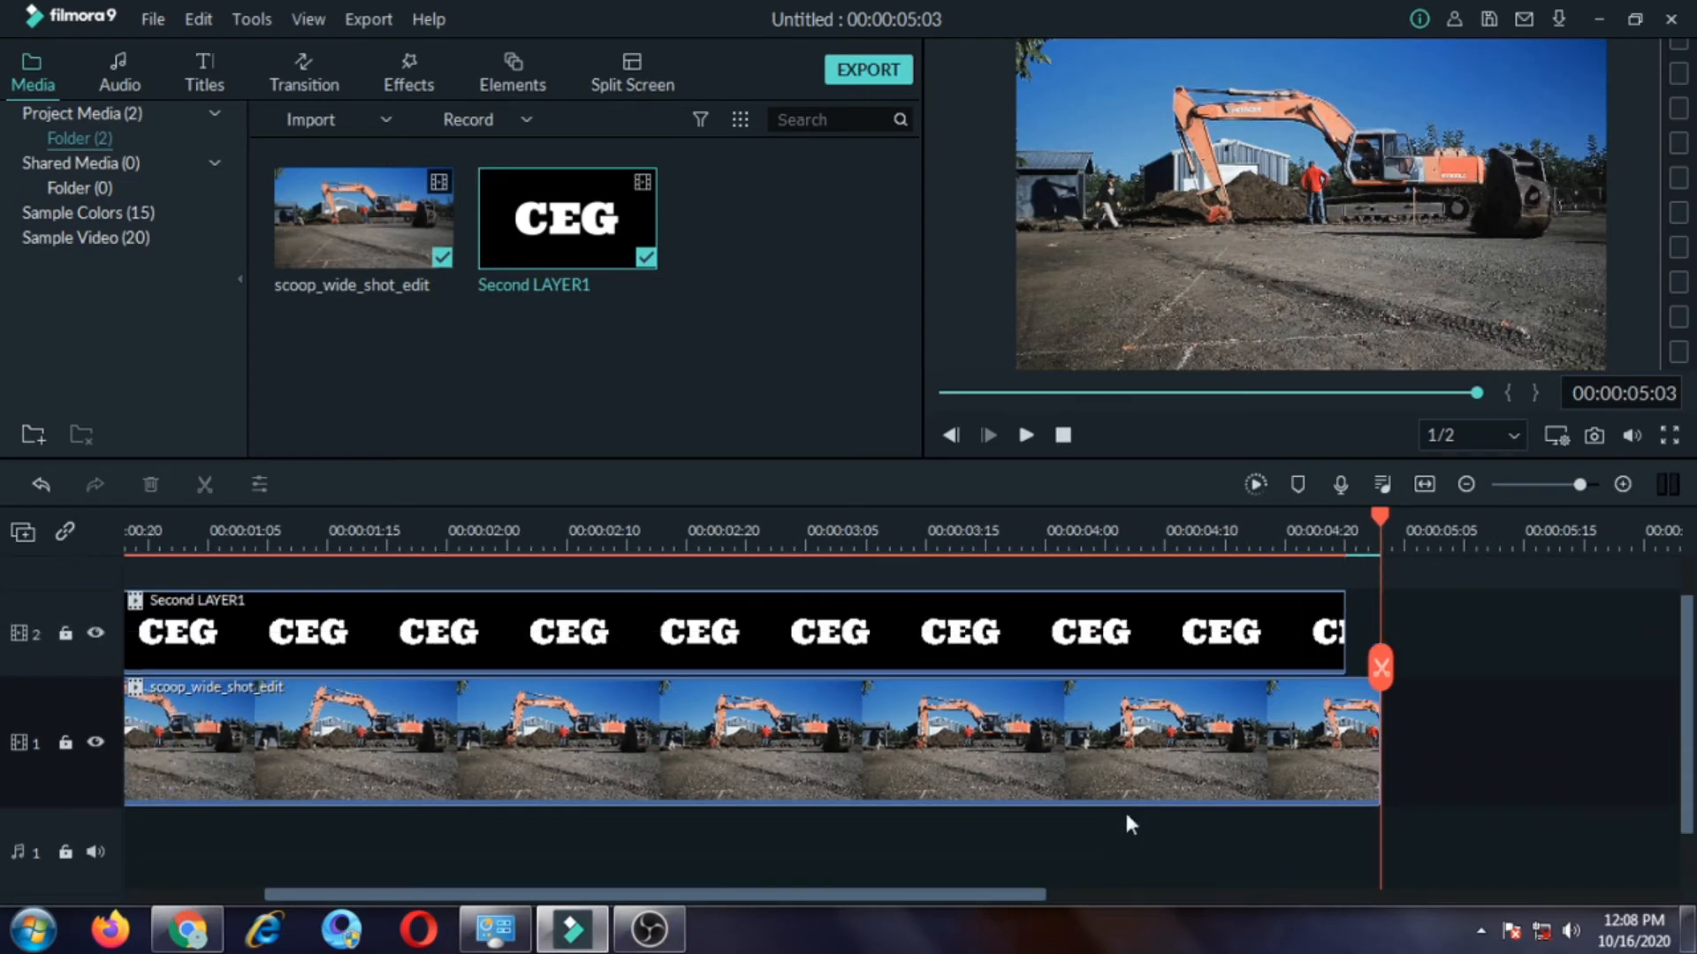
drag(1368, 760, 1343, 766)
drag(942, 896, 795, 896)
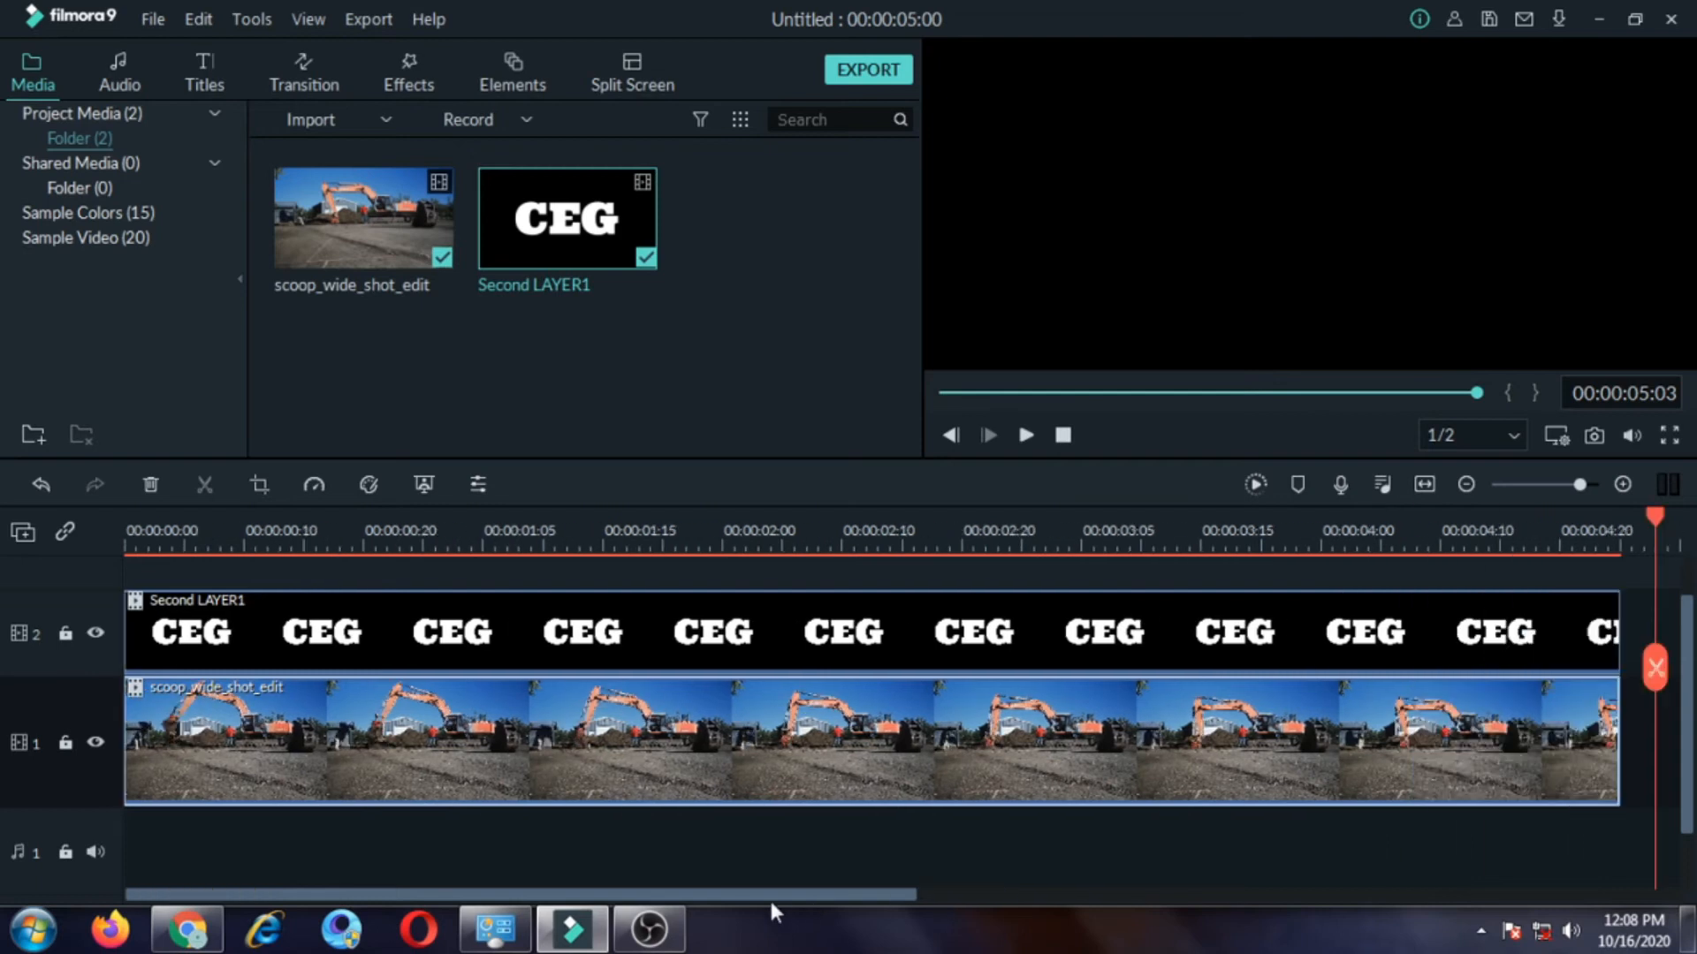
- Return the playhead to the start and set the Second LAYER1 clip's blending mode to Multiply
click(611, 861)
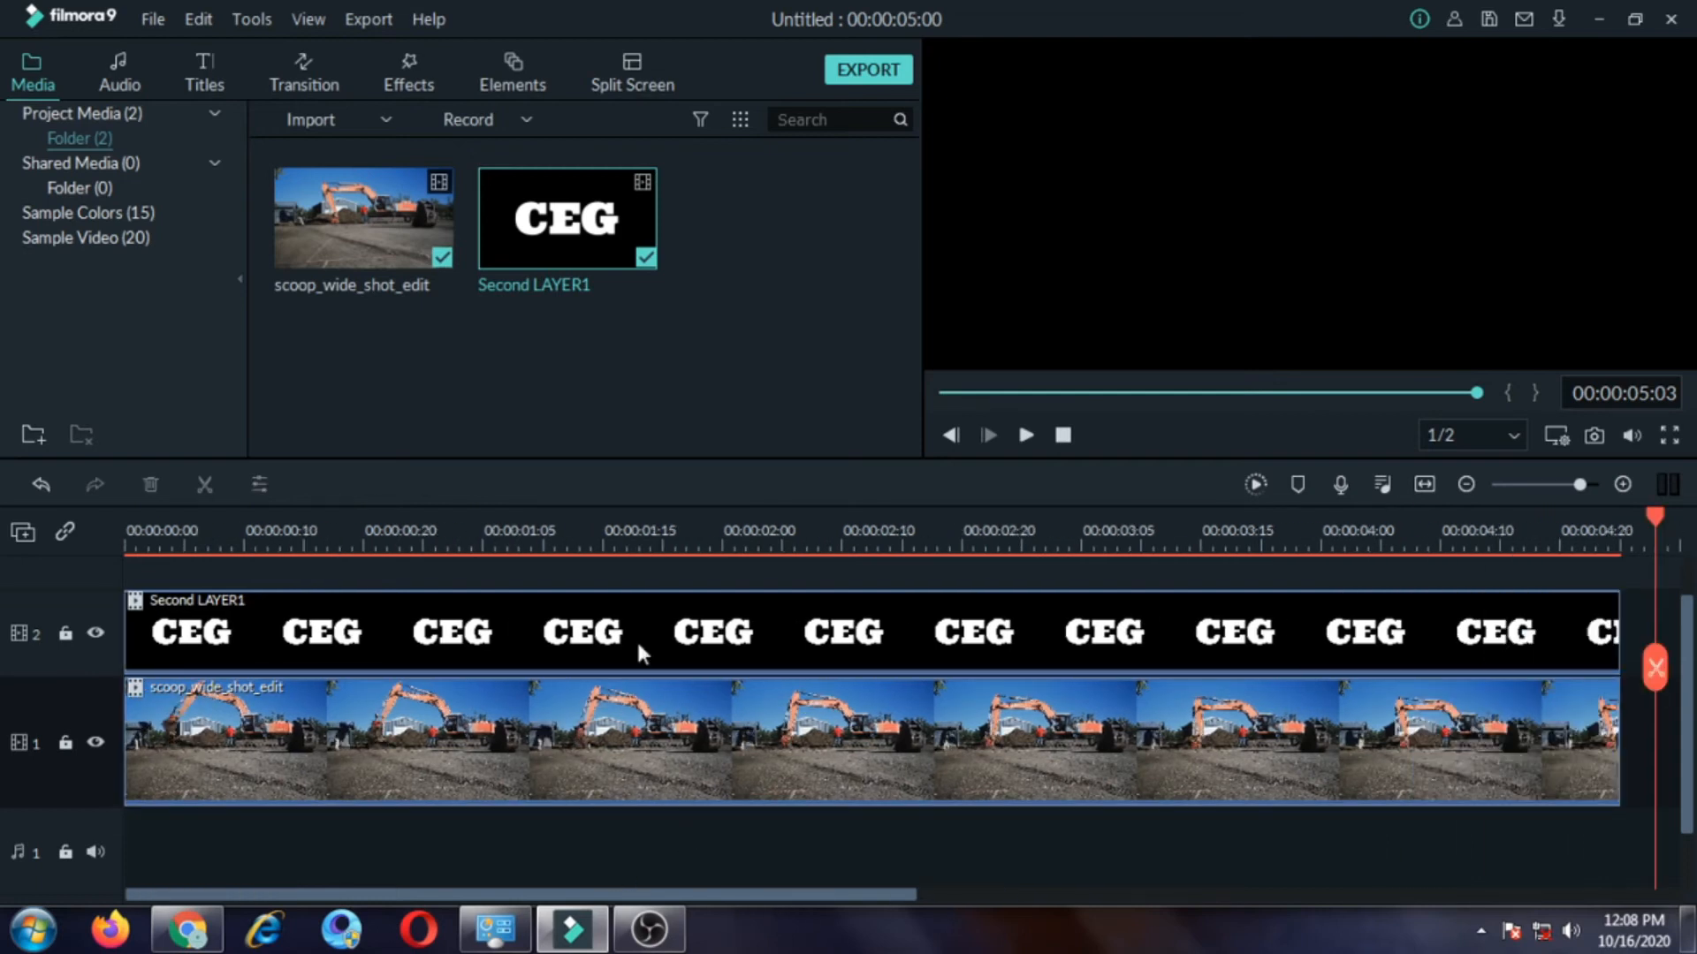
click(527, 621)
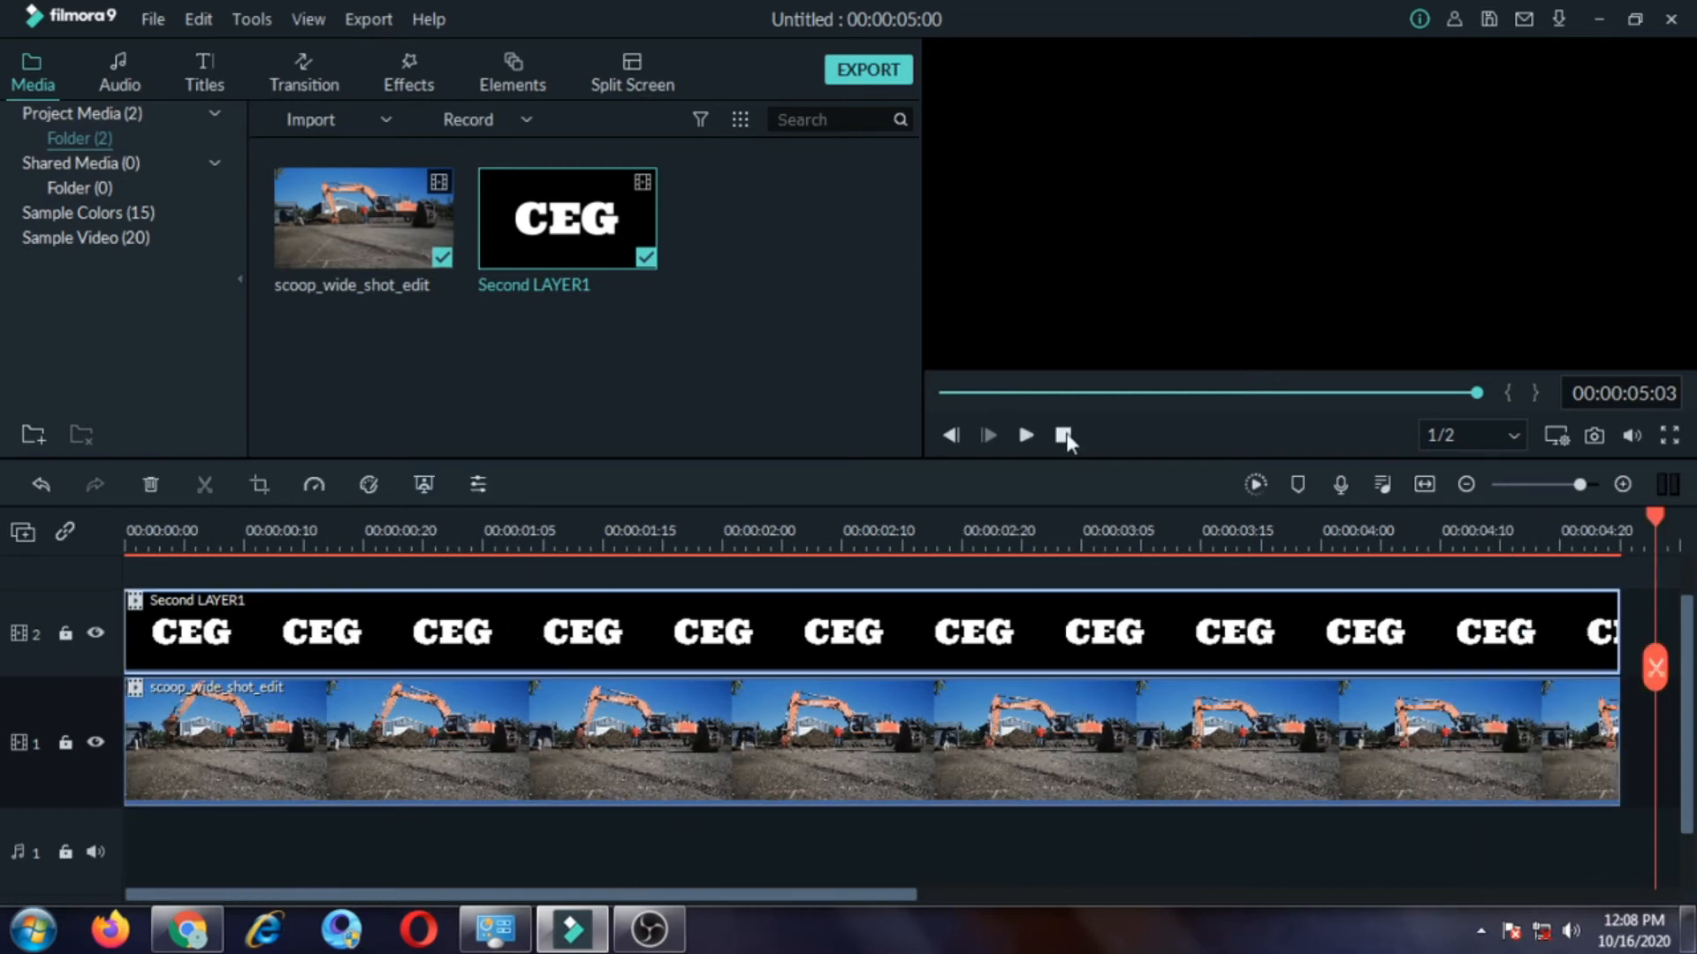
click(1064, 434)
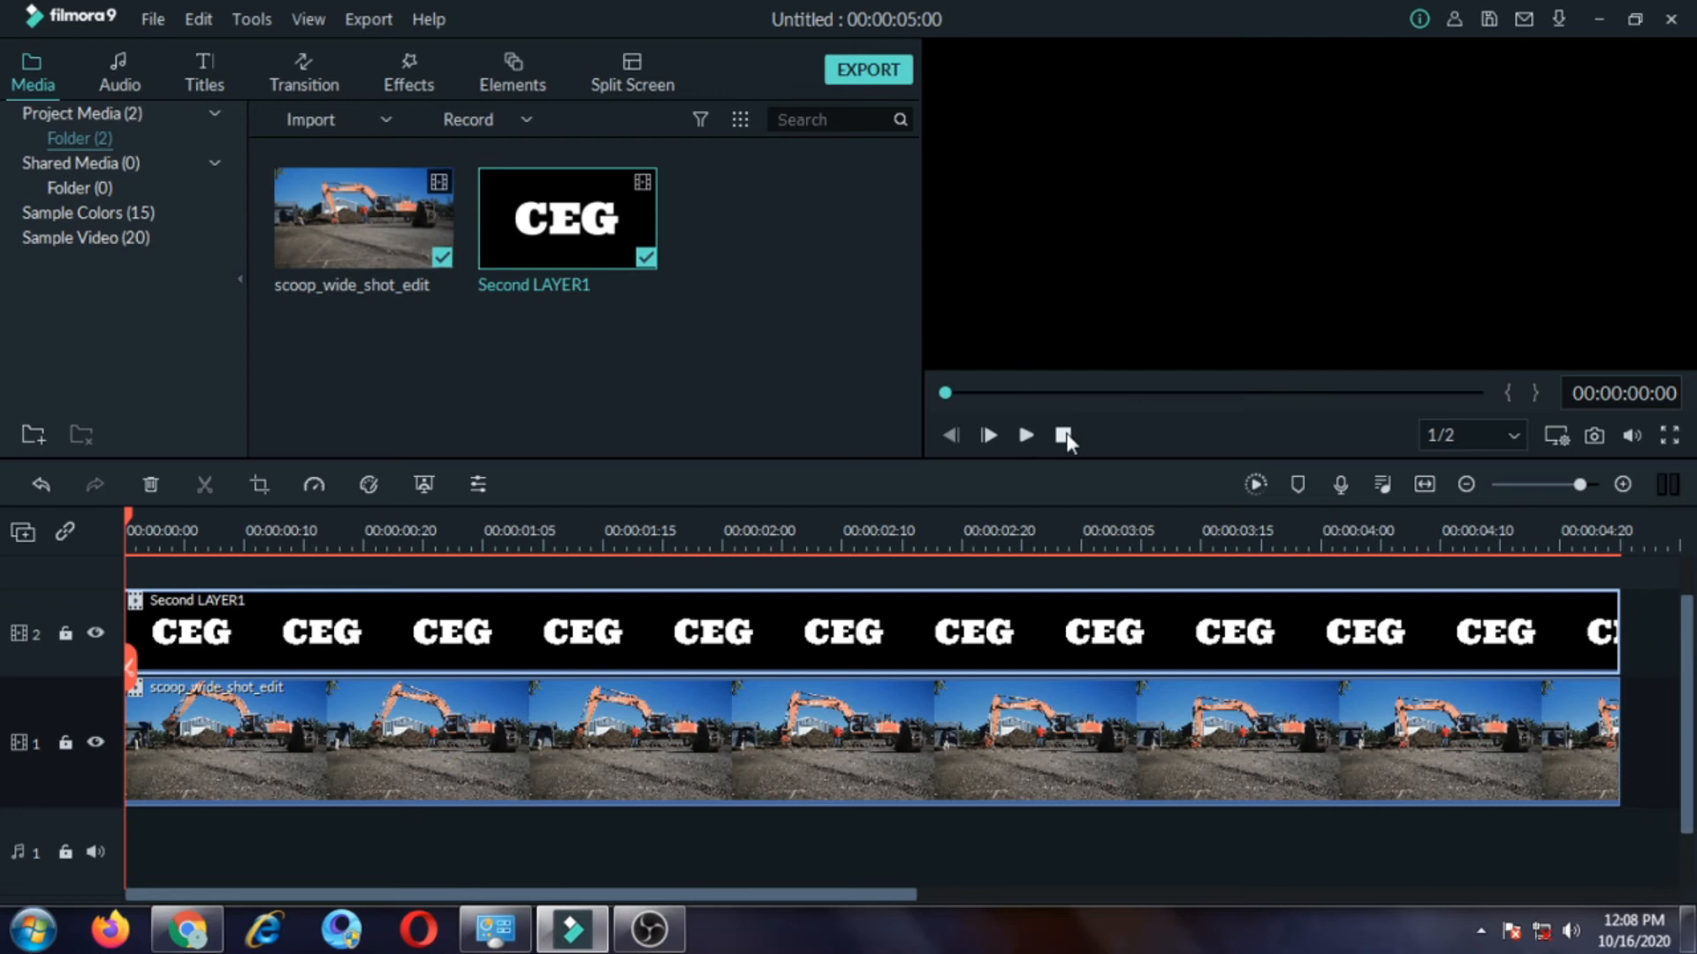
double_click(946, 645)
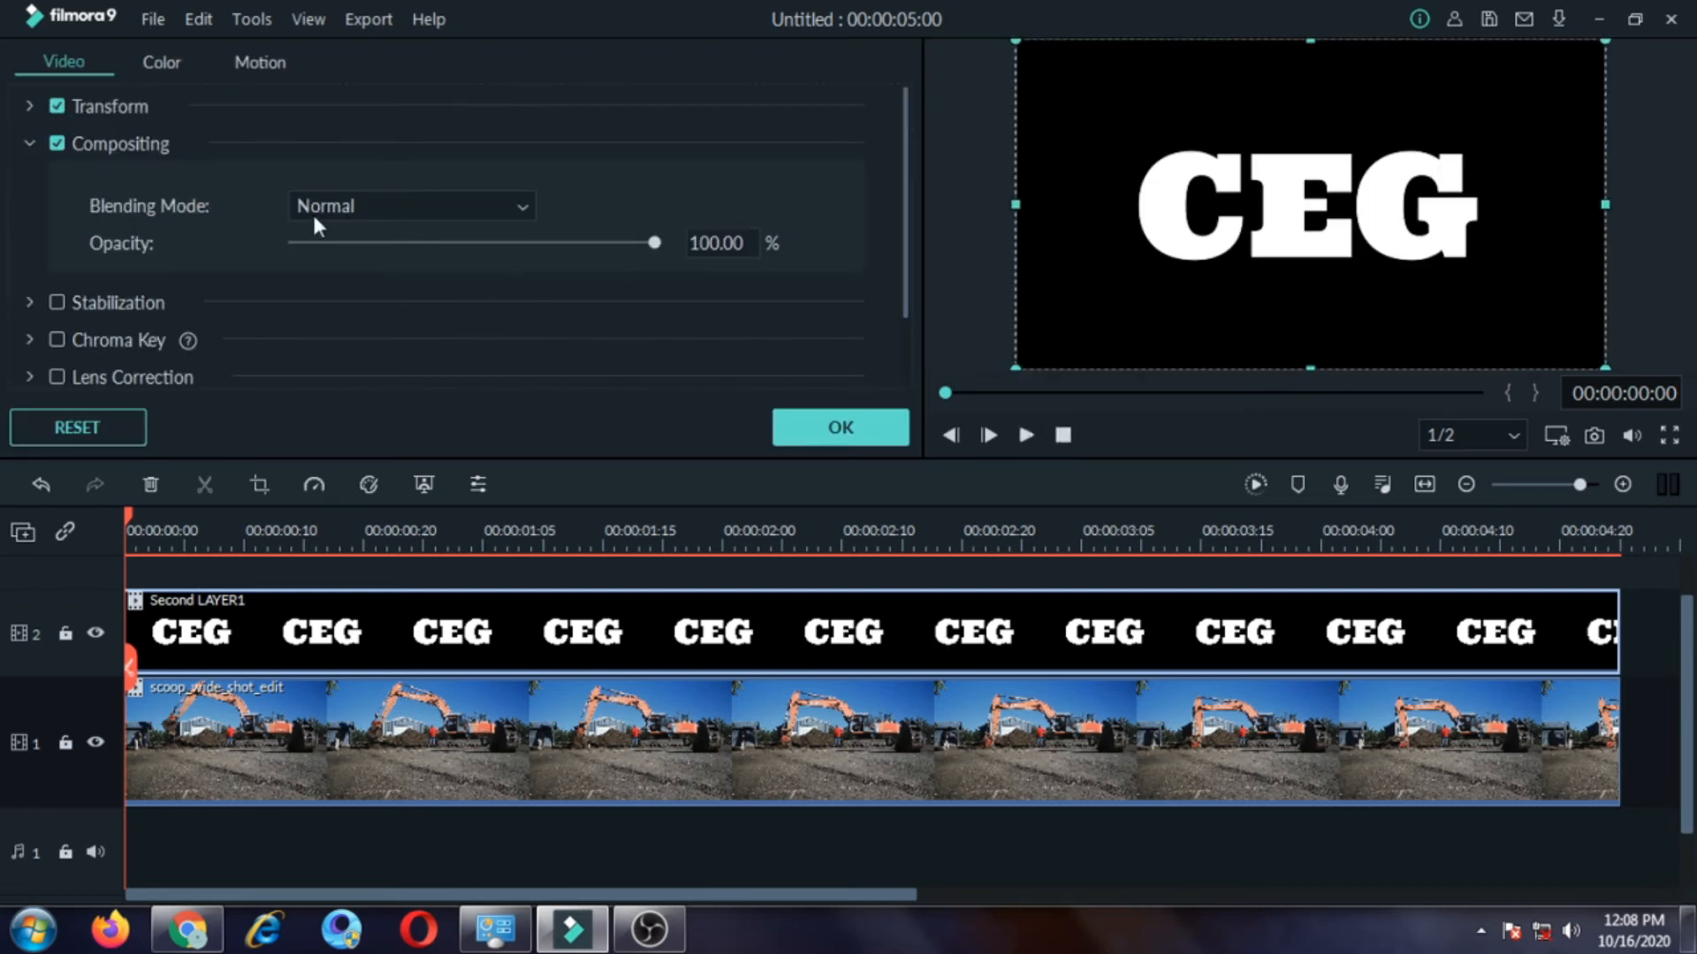
click(536, 207)
click(397, 284)
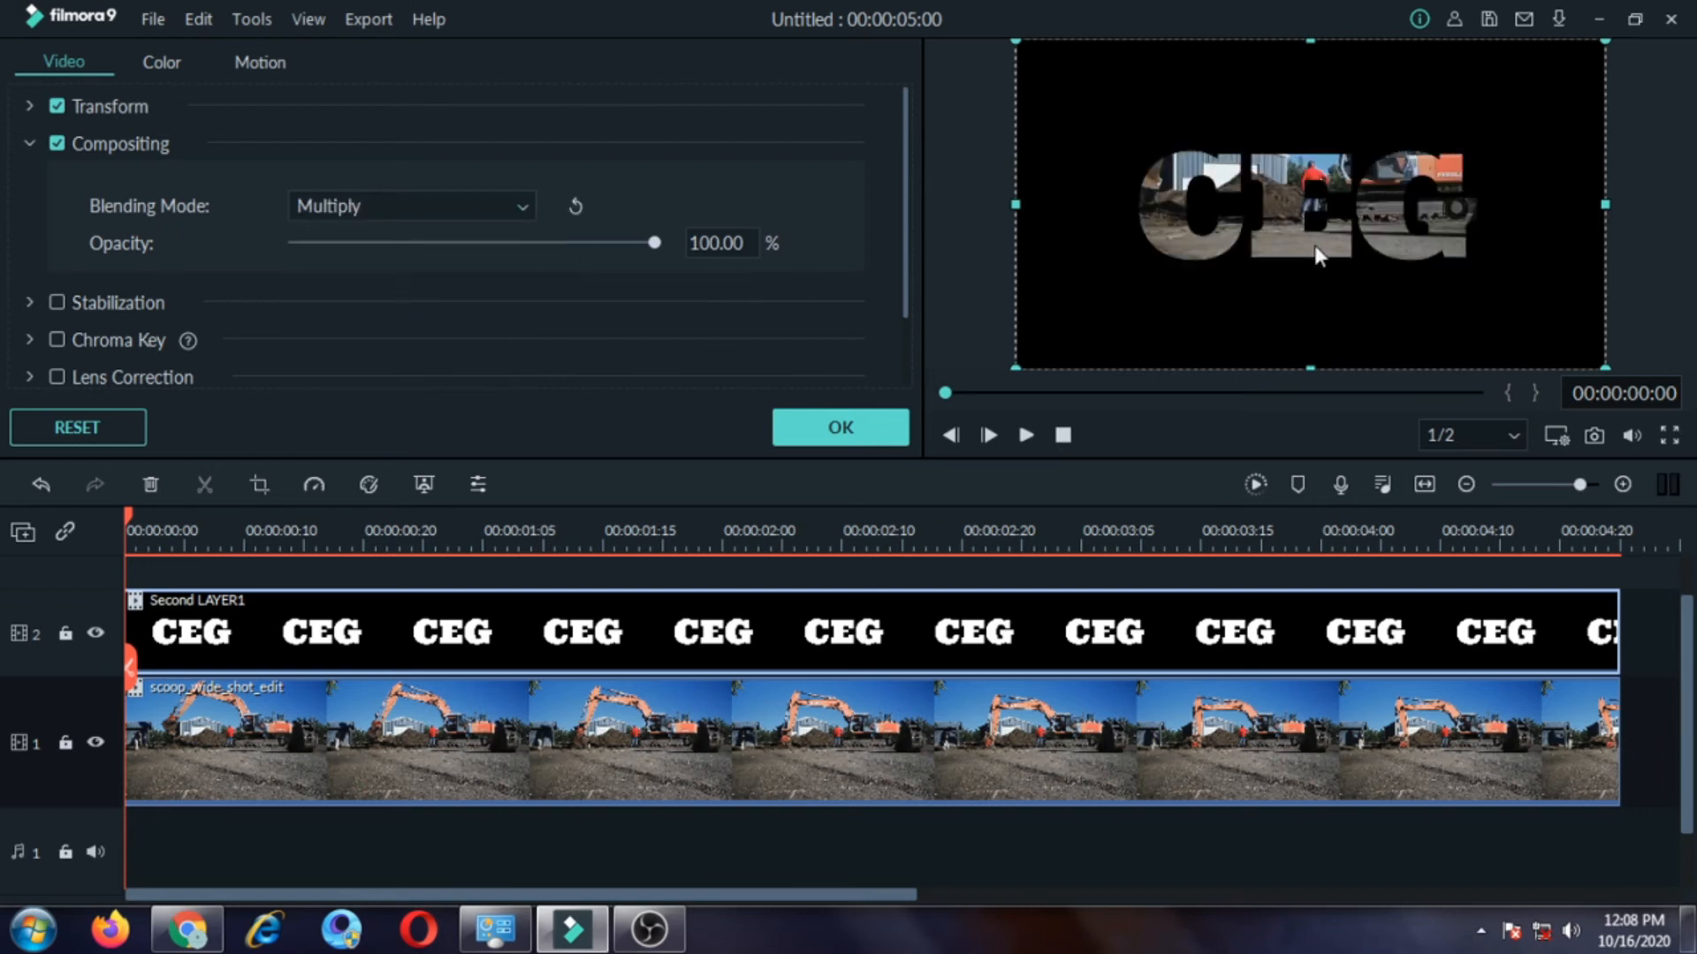
- Accept the blending settings, enlarge the Second LAYER1 clip so the CEG letters fill more of the frame, recentre it and play the result
click(850, 427)
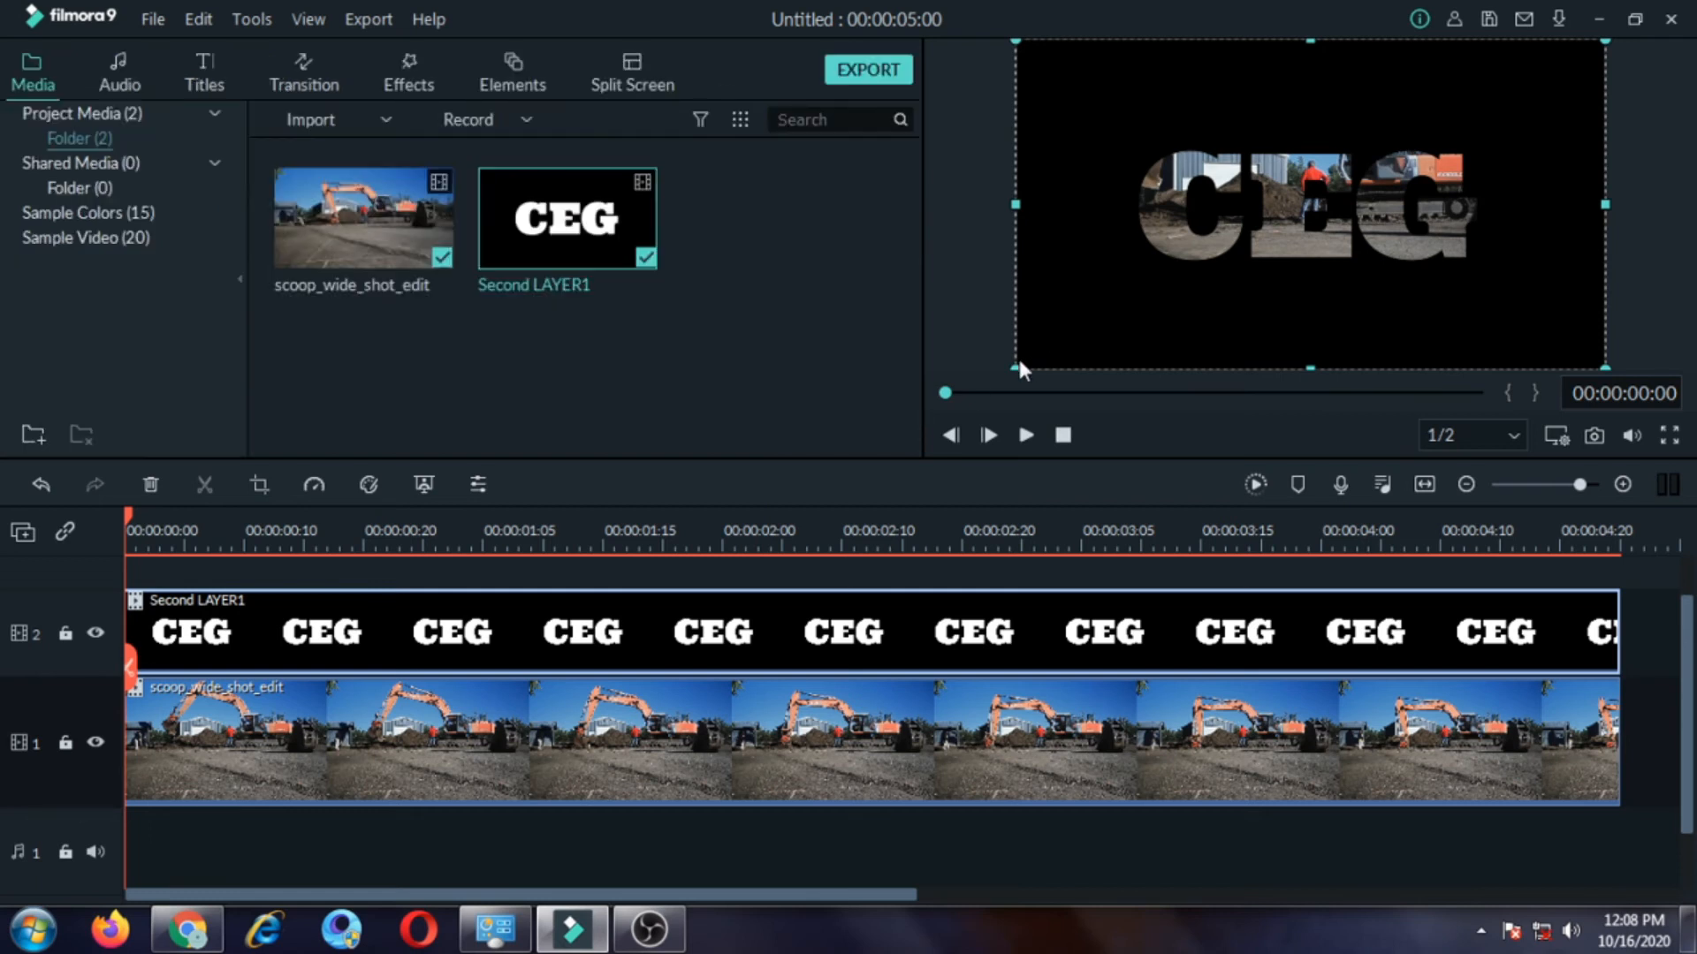
drag(851, 460, 851, 419)
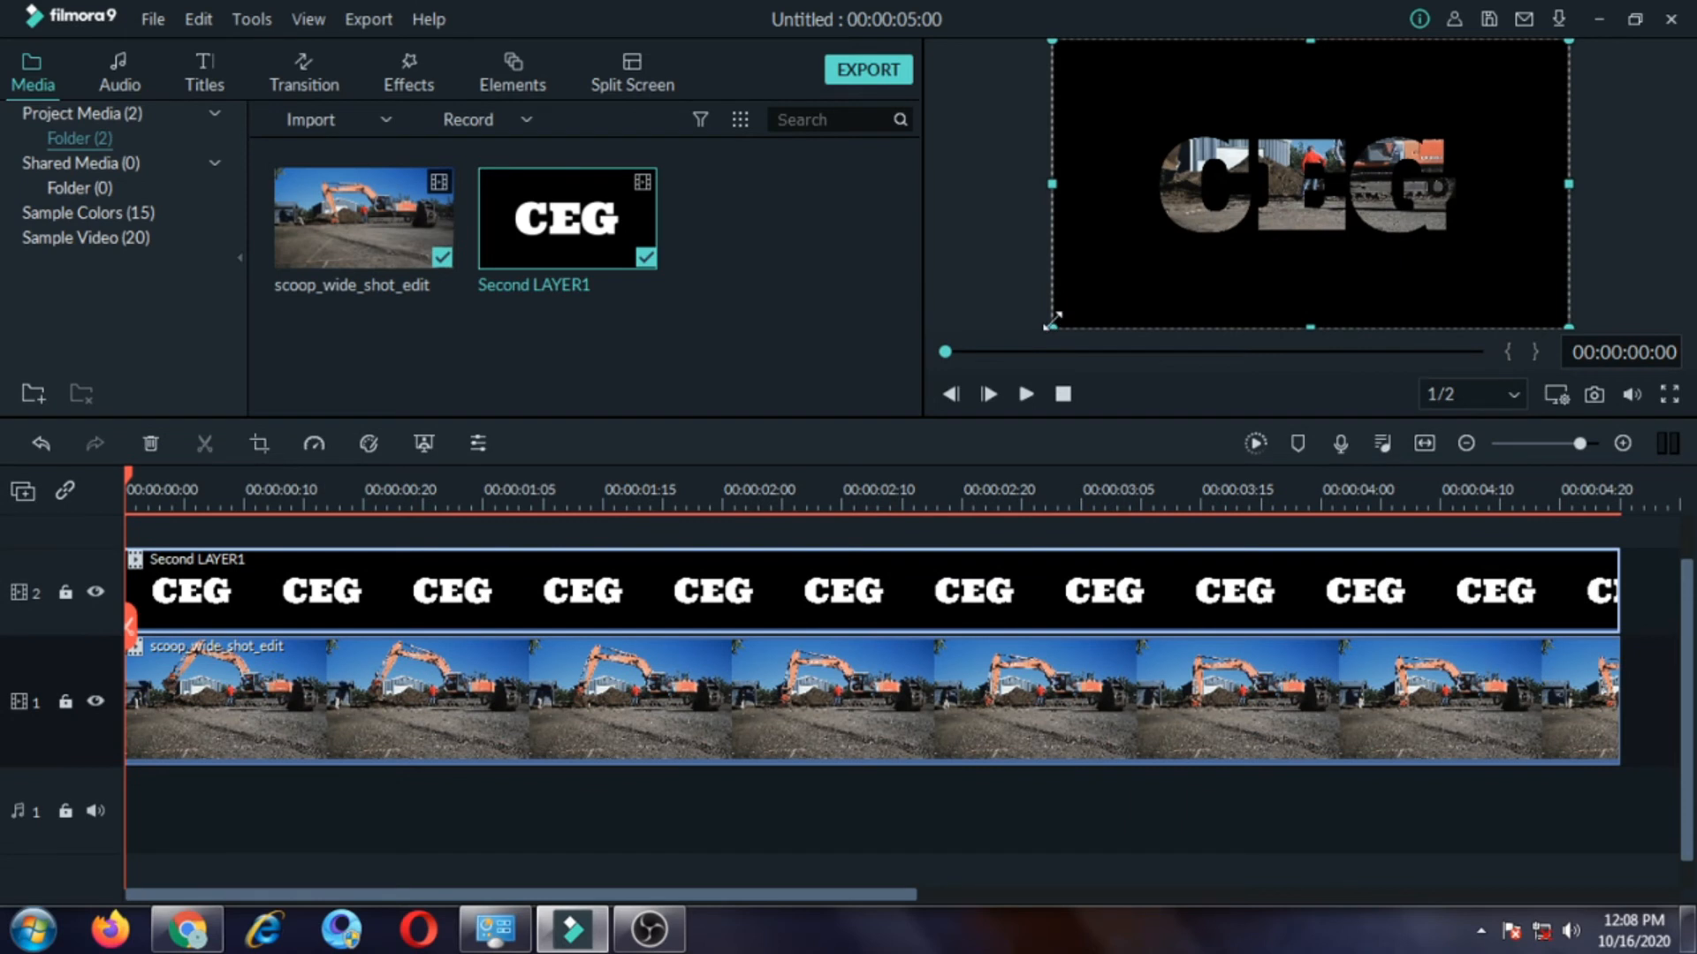
drag(1053, 318, 972, 380)
drag(1568, 41, 1679, 1)
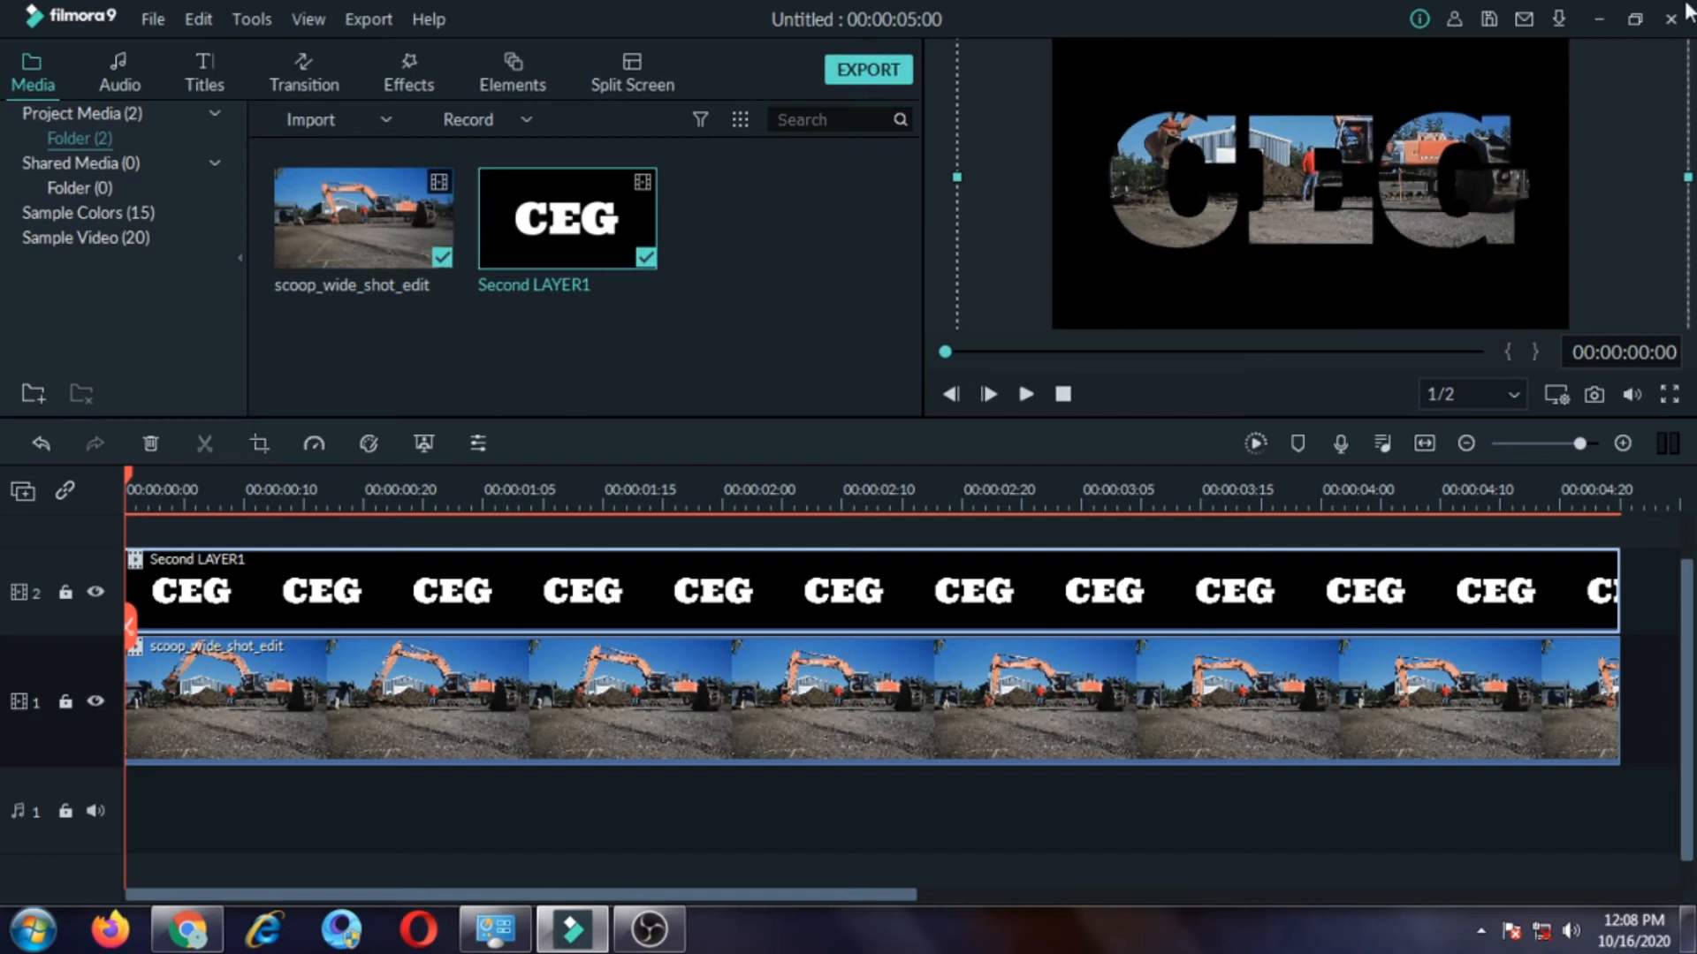
drag(1363, 215, 1357, 218)
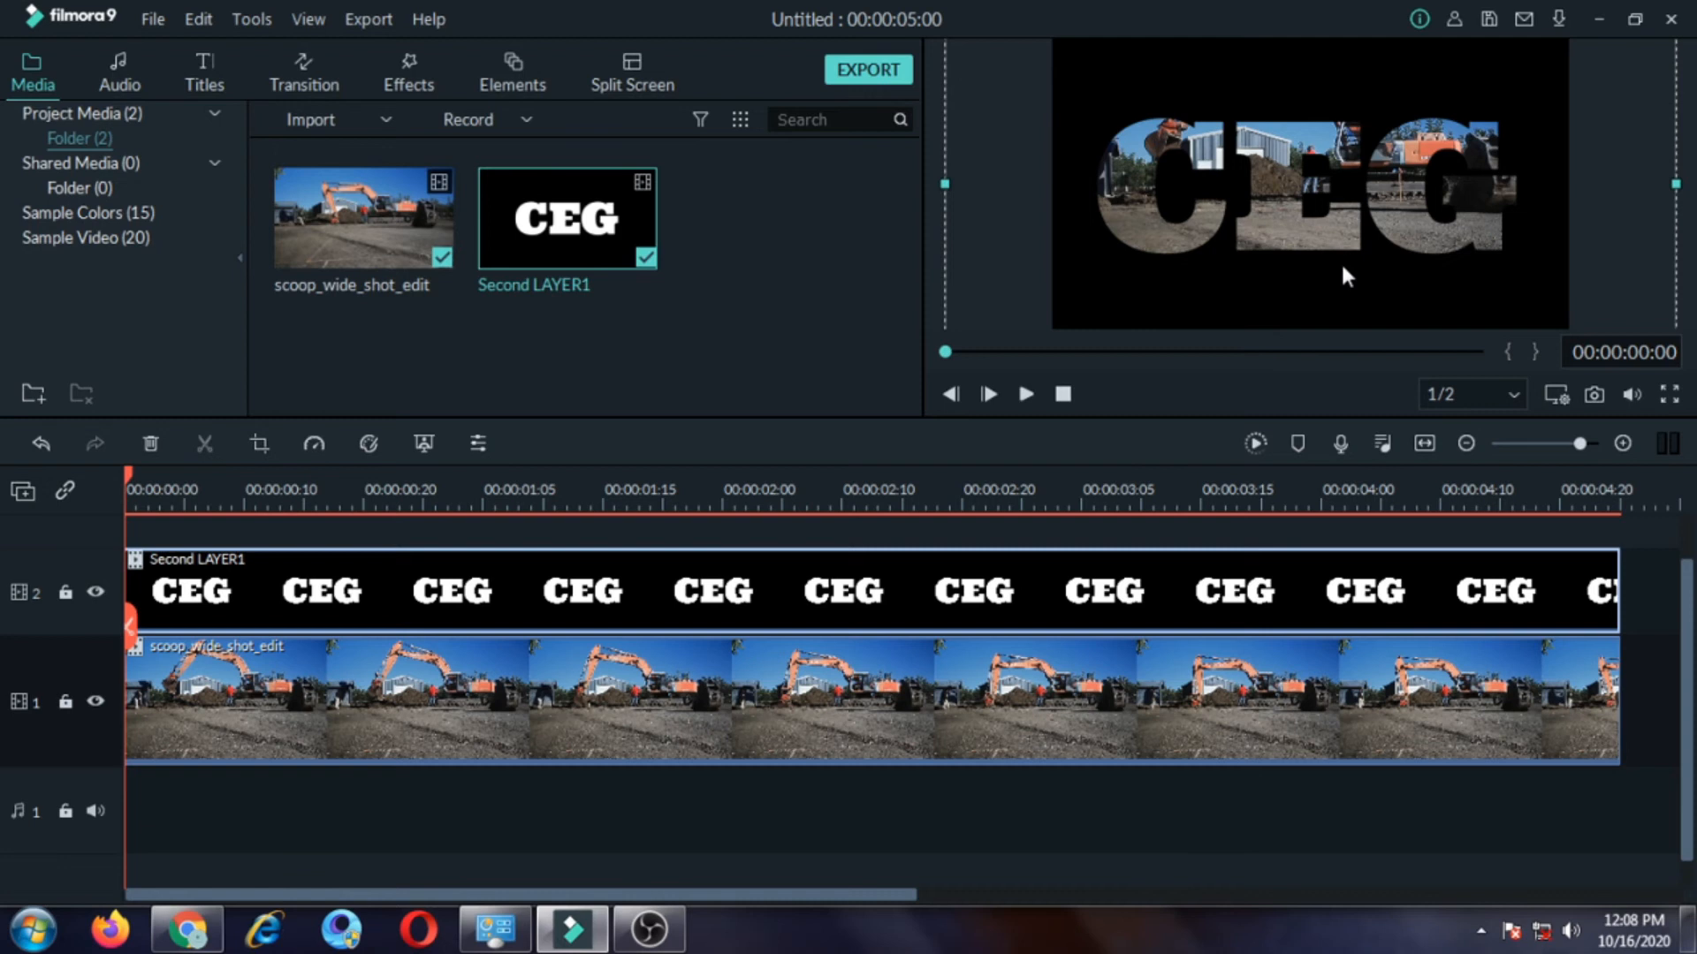
click(811, 277)
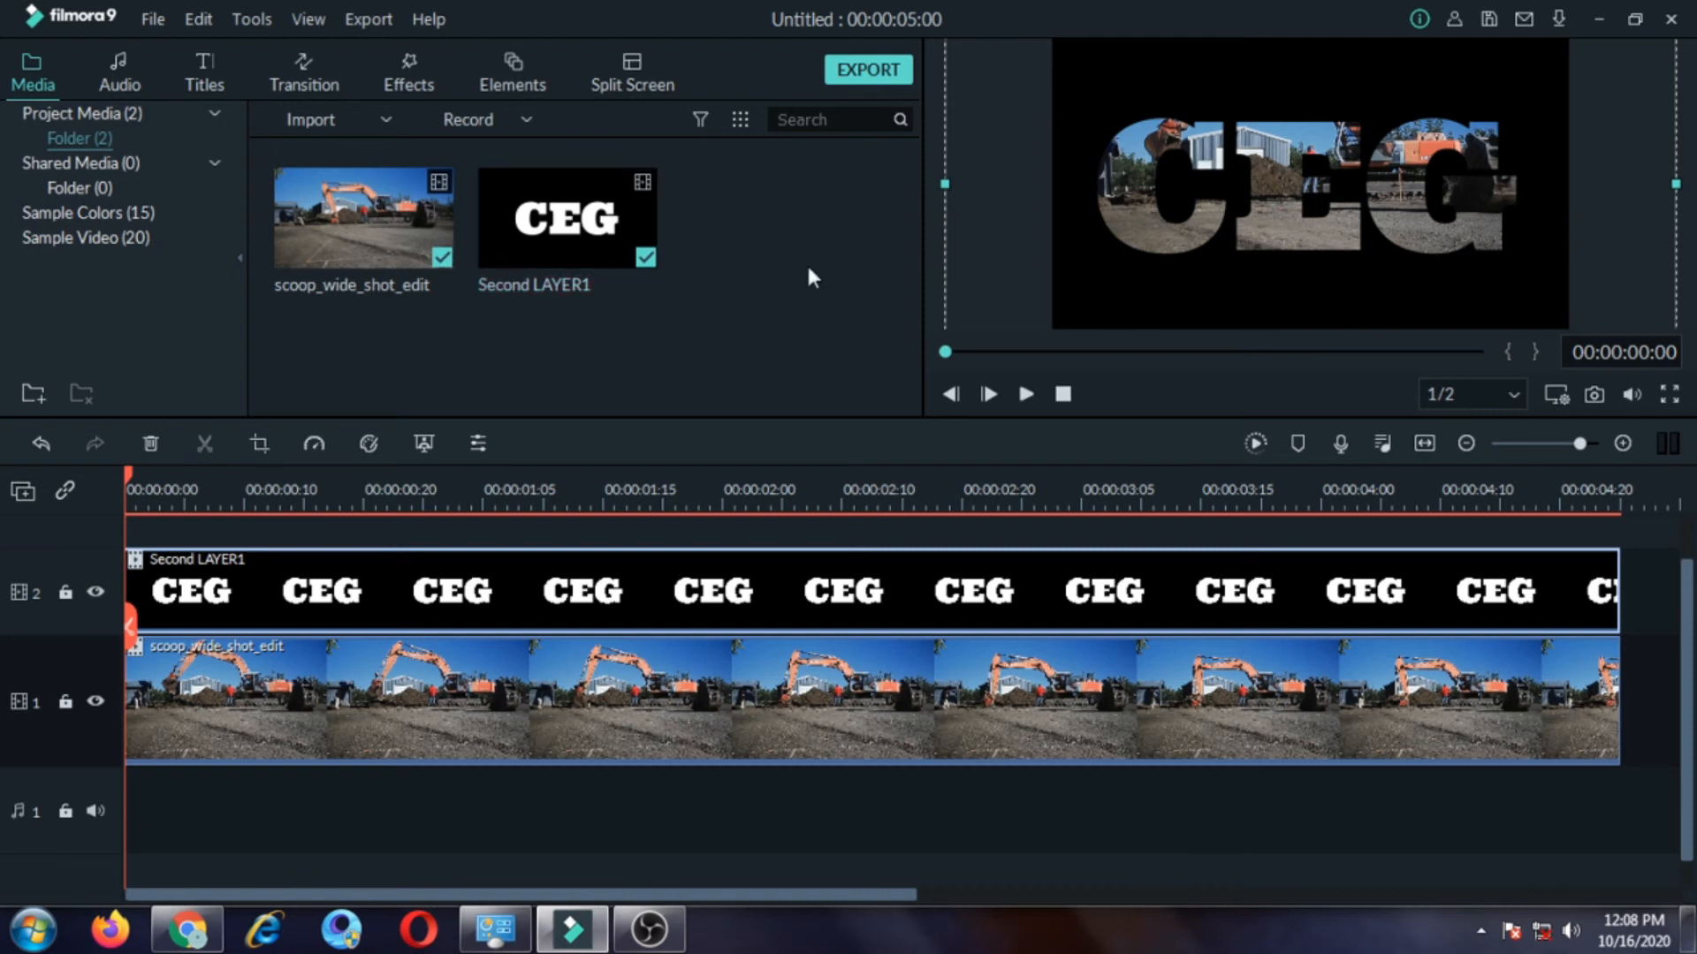
click(1023, 395)
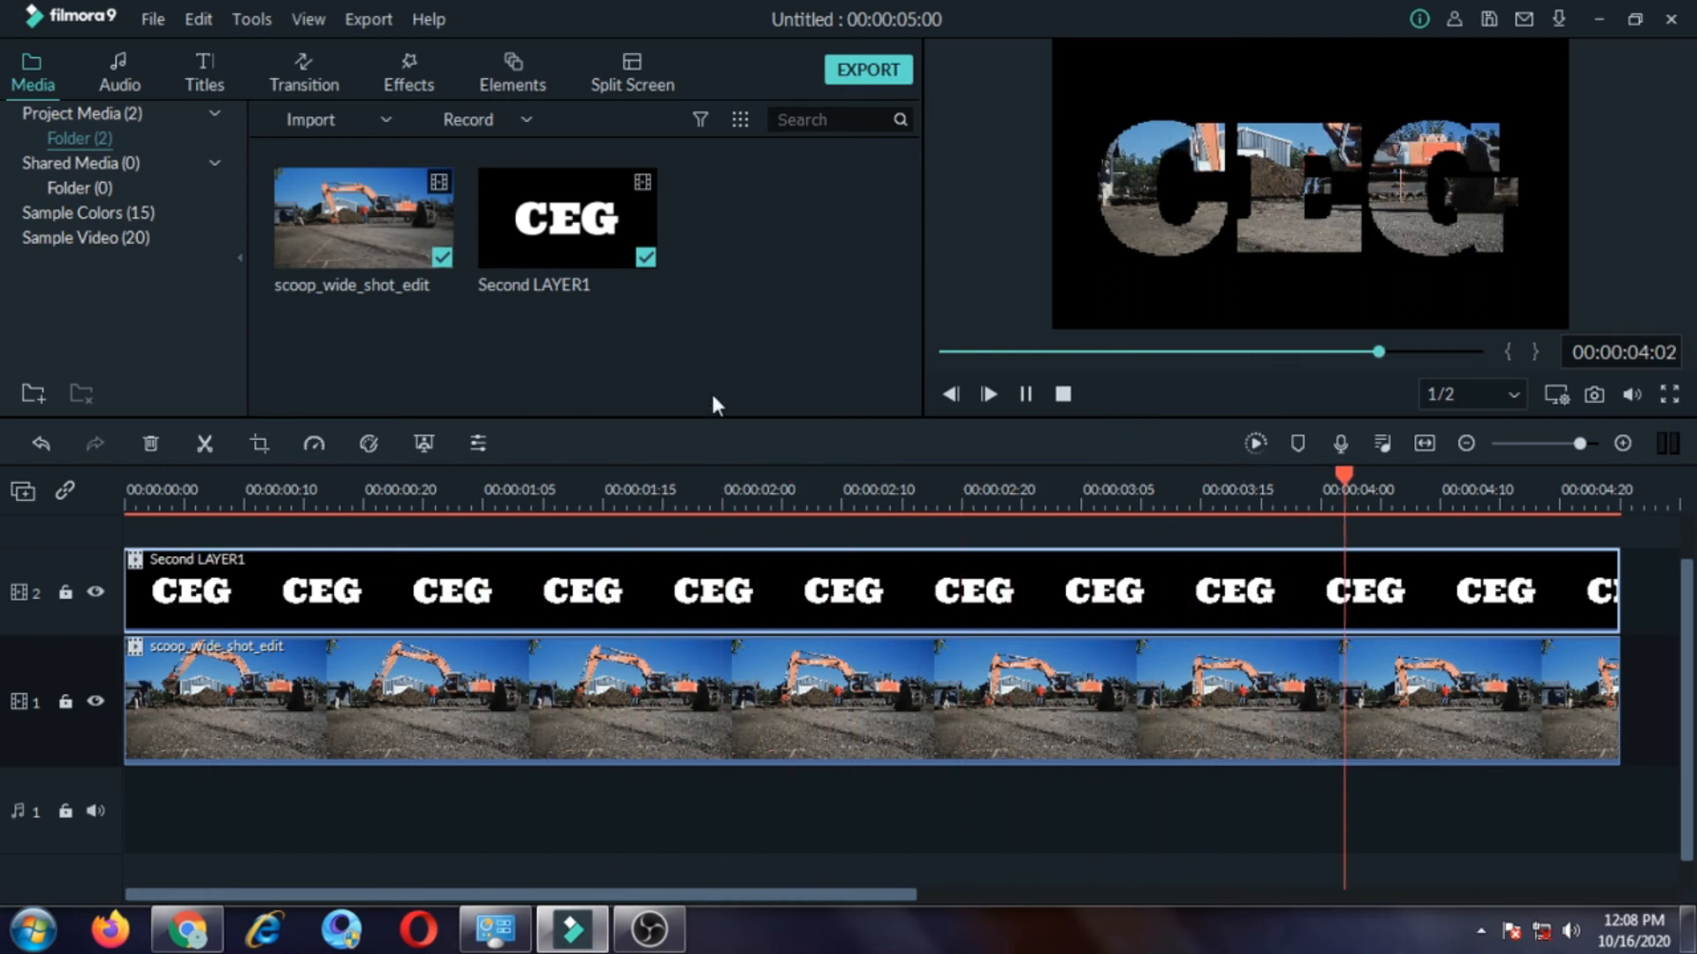
- Export the video to the desktop as an MP4 named "Intro Tutorial 2" and close the export progress window once rendering finishes
click(867, 71)
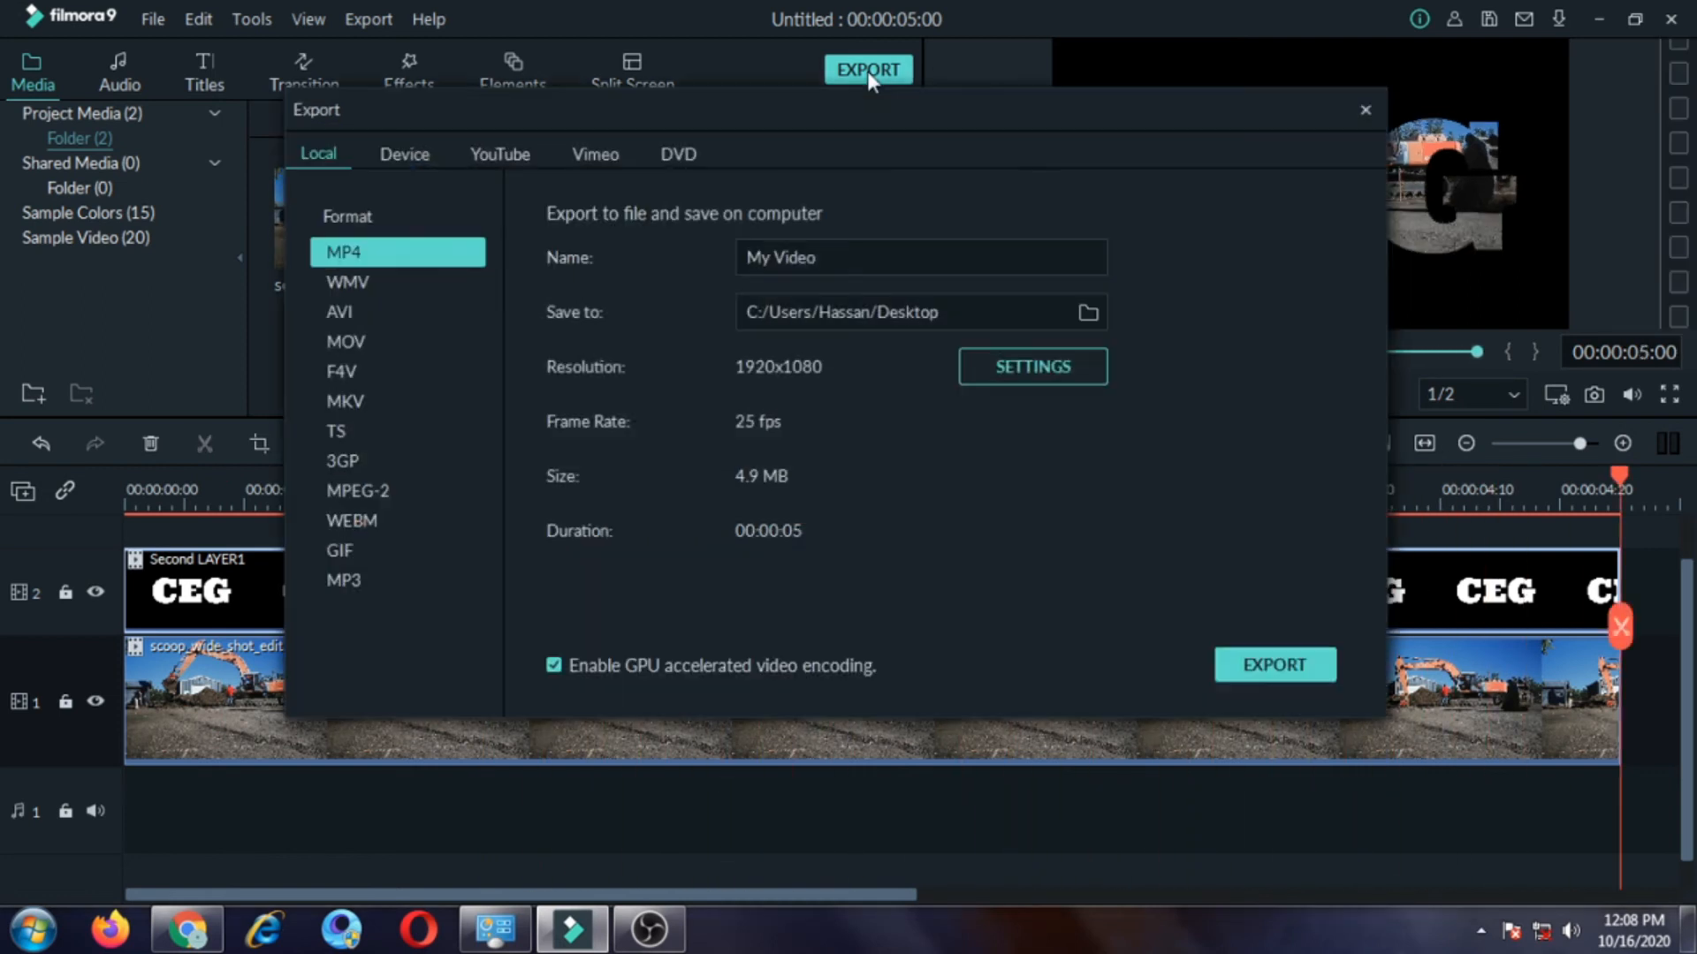
triple_click(860, 250)
text(Intro Tutorial 2)
click(1260, 671)
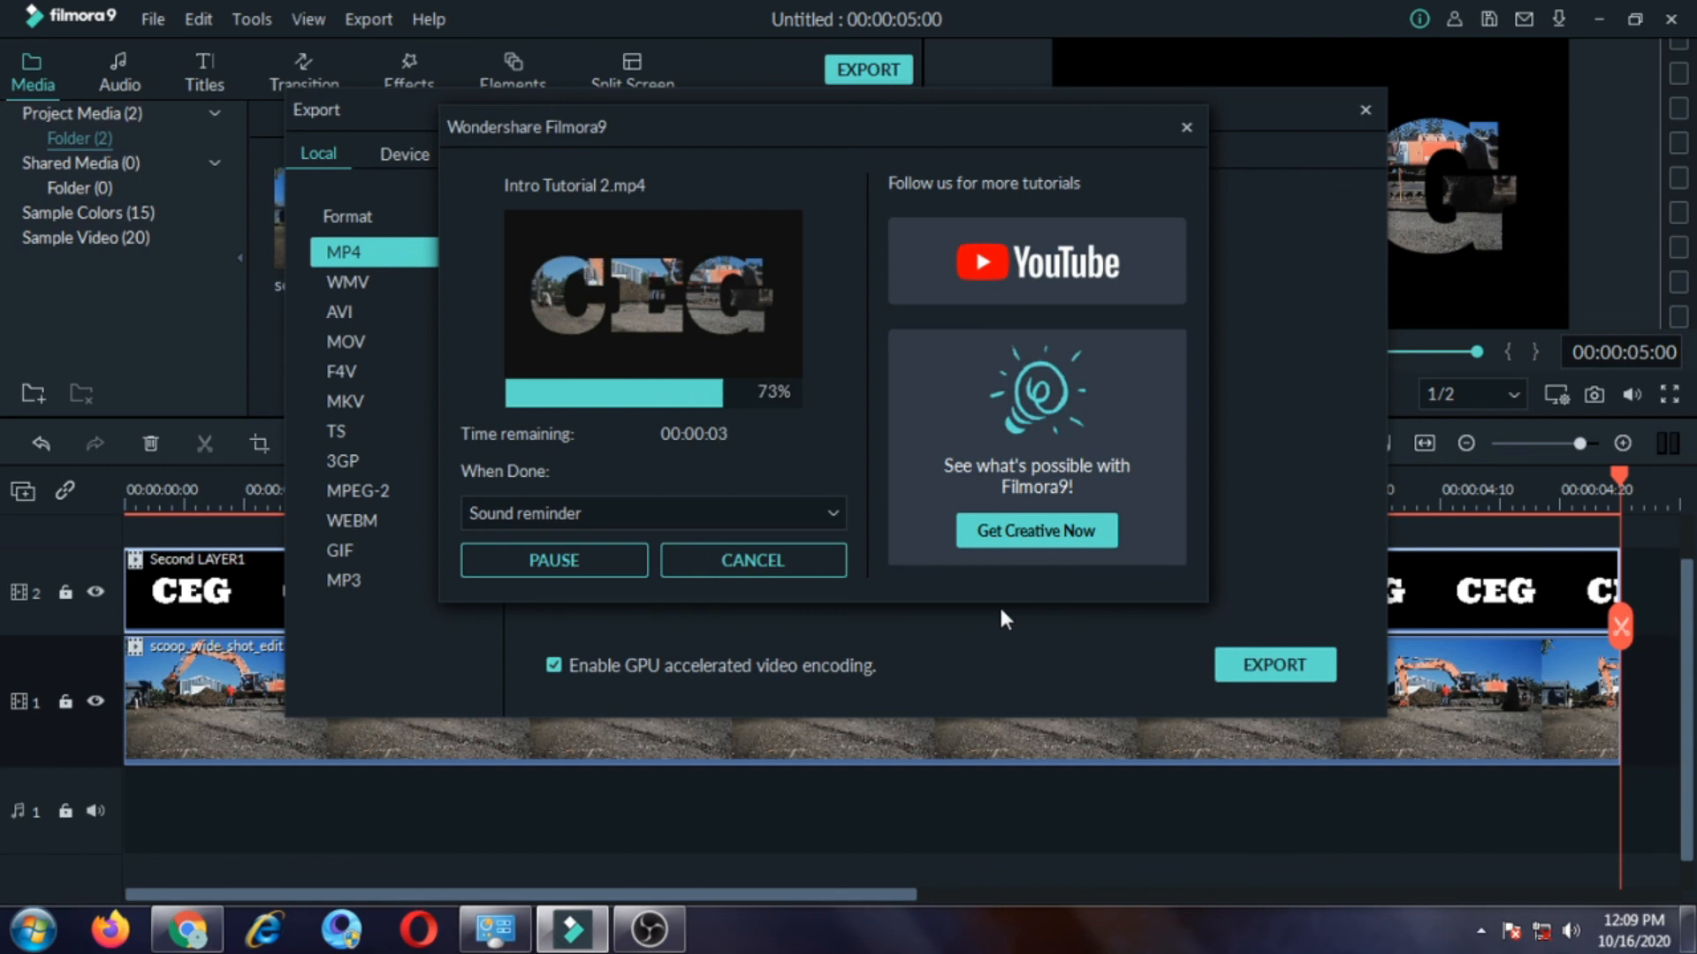
click(818, 562)
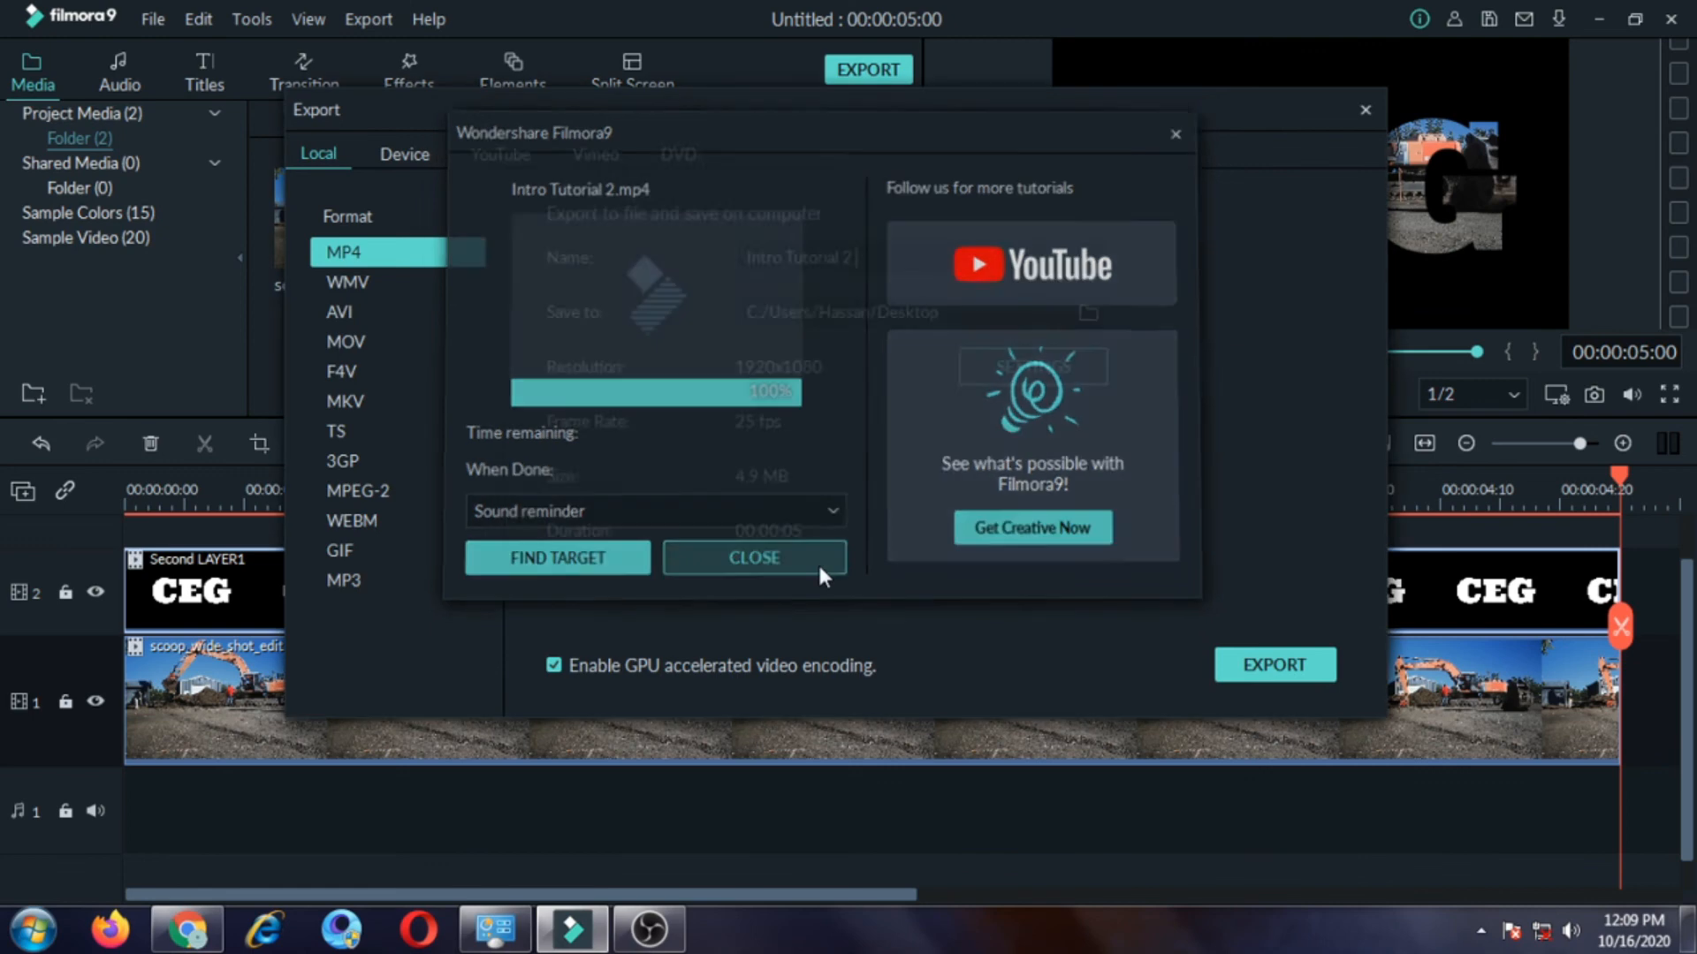